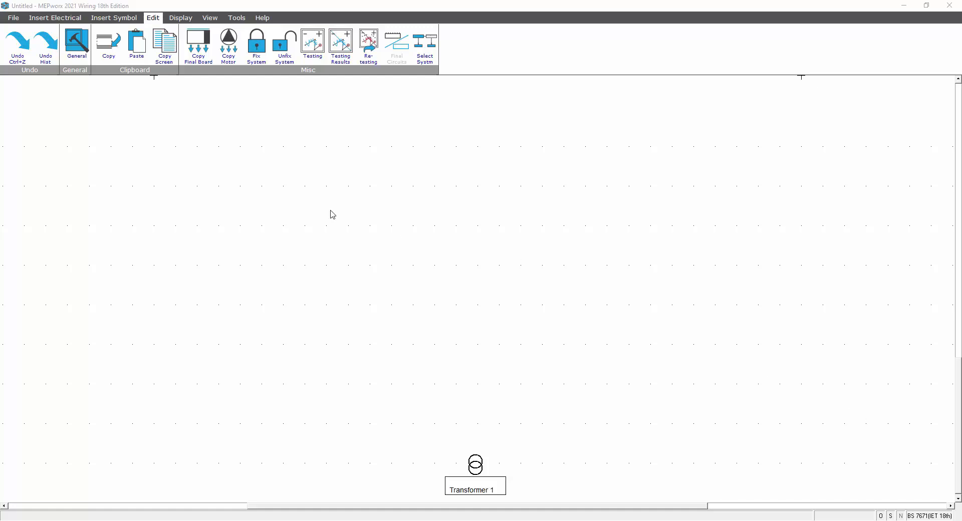
- Place a main distribution board above Transformer 1 and enter the description "LV Switch"
left_click(65, 20)
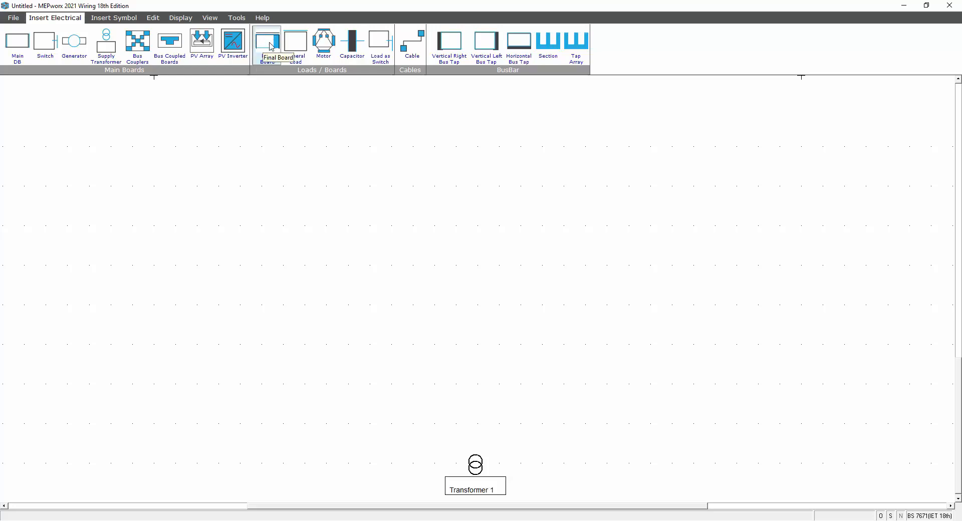
left_click(9, 47)
left_click(16, 46)
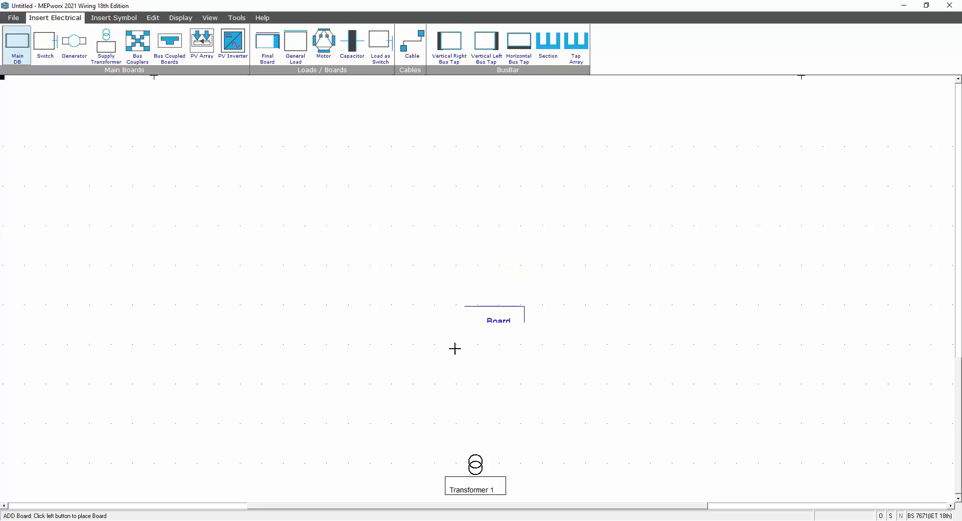
left_click(443, 404)
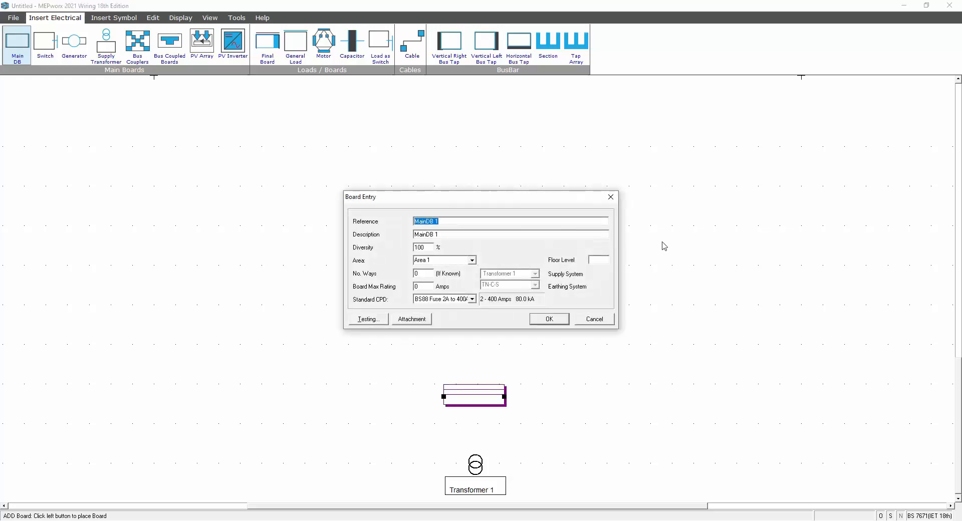
key("Tab")
type("LV Switch")
double_click(424, 273)
left_click(553, 322)
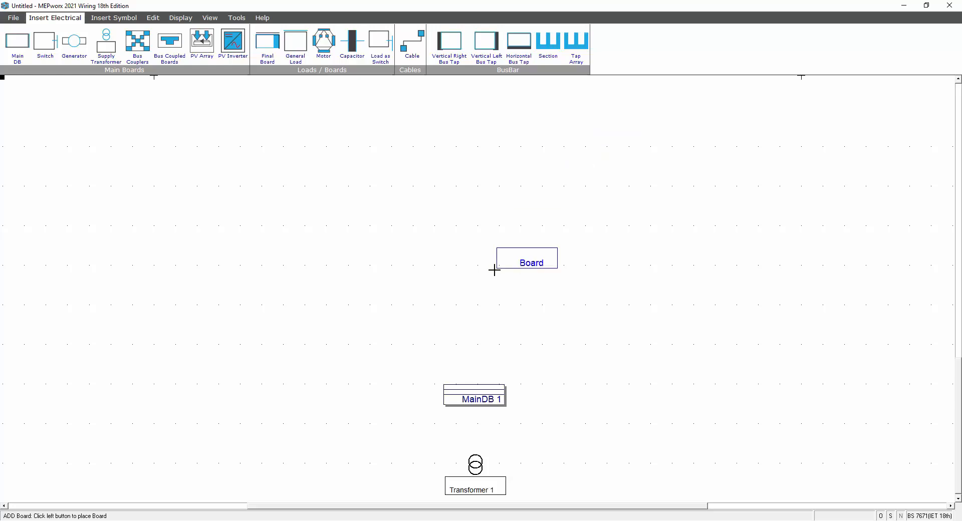
key("Escape")
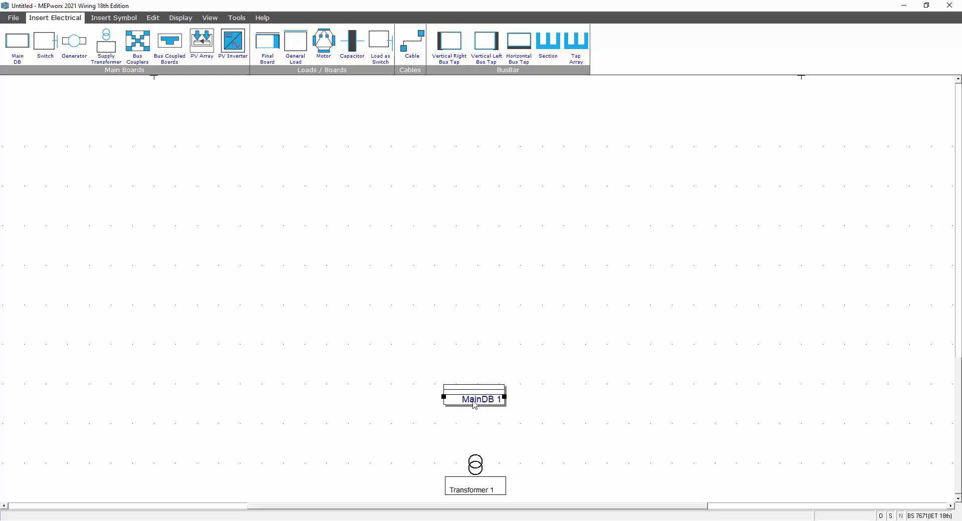
- Run a cable from Transformer 1 to the MainDB 1 board with a length of 10 m and the reference "lv supply"
left_click(408, 48)
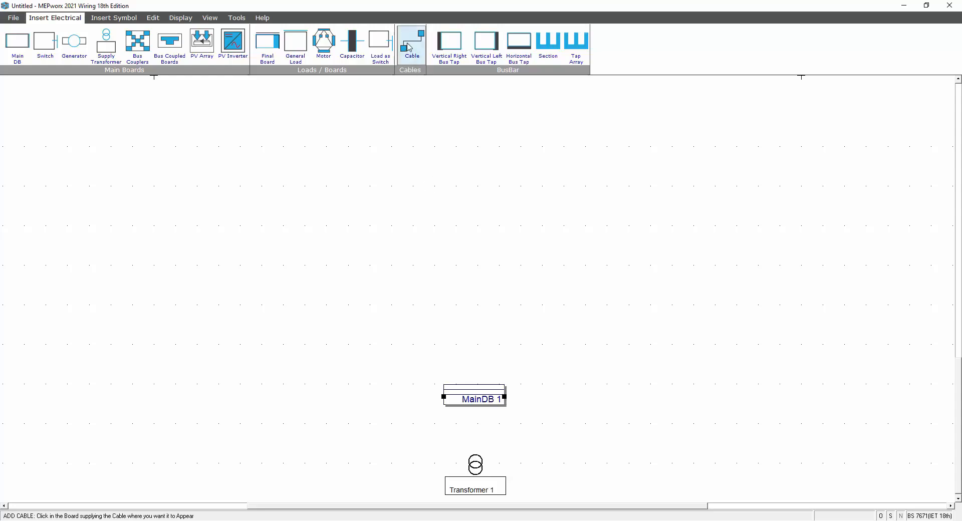
left_click(476, 466)
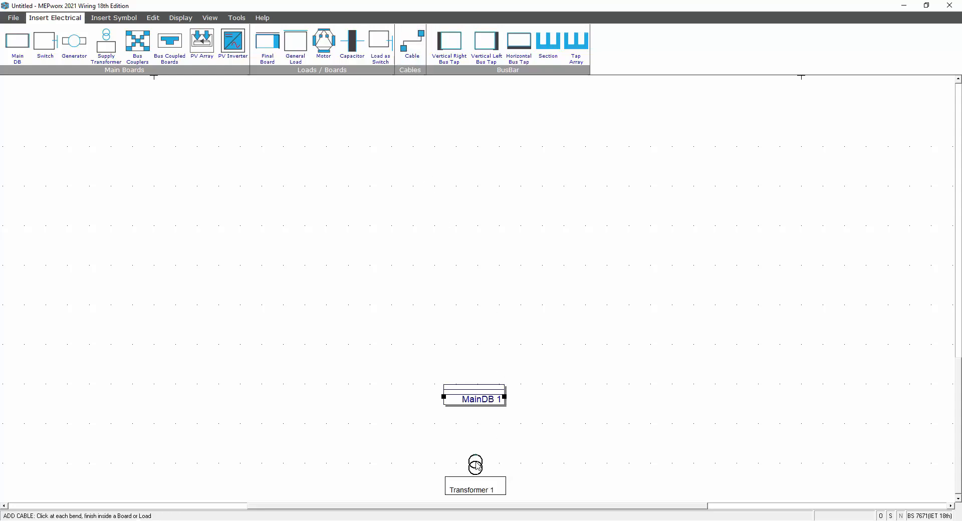
left_click(475, 406)
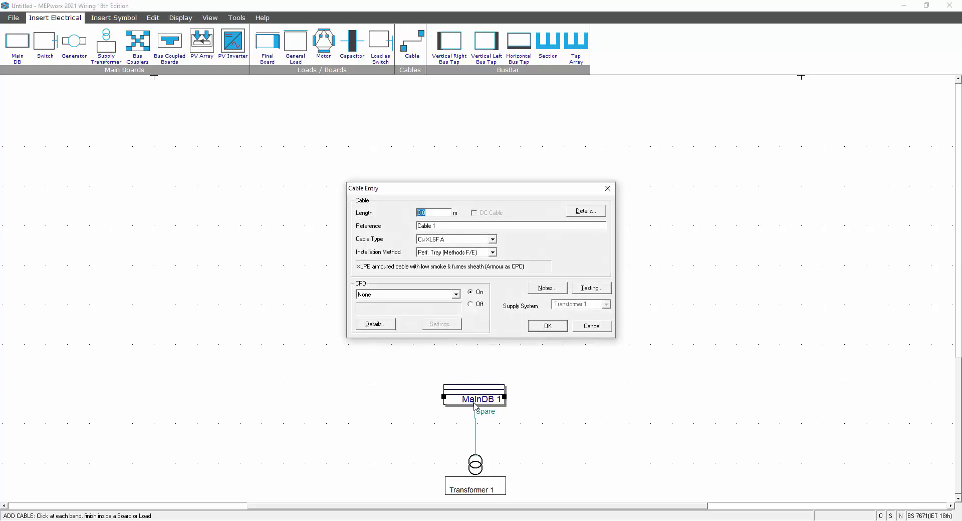
type("10")
key("Tab")
type("lv supply")
- Protect the lv supply cable with a BS88 Fuse 2A to 400A as its CPD and accept the cable entry
left_click(456, 294)
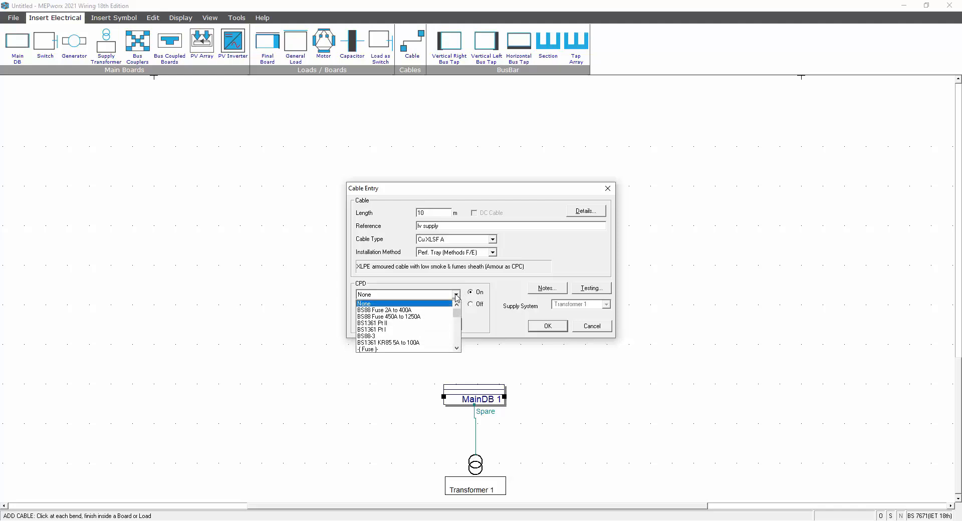
left_click(456, 295)
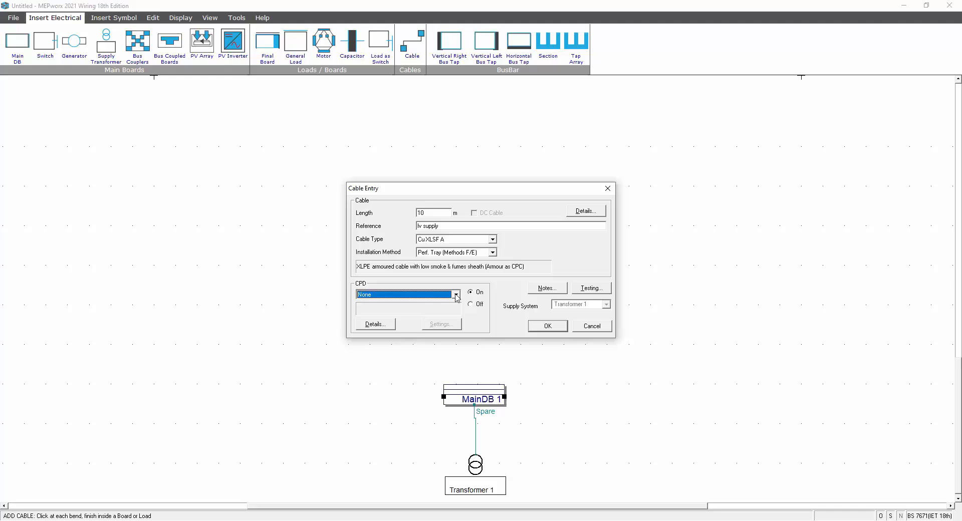
left_click(456, 295)
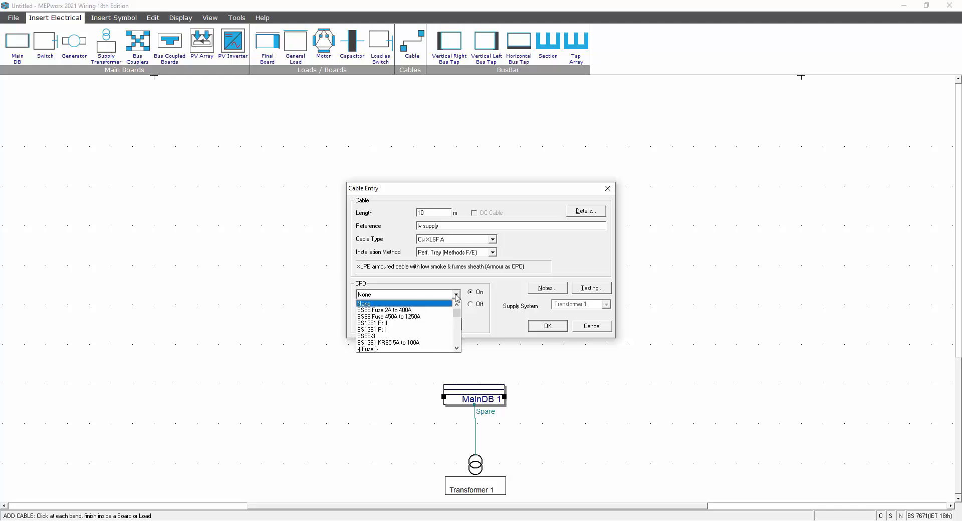
left_click(411, 310)
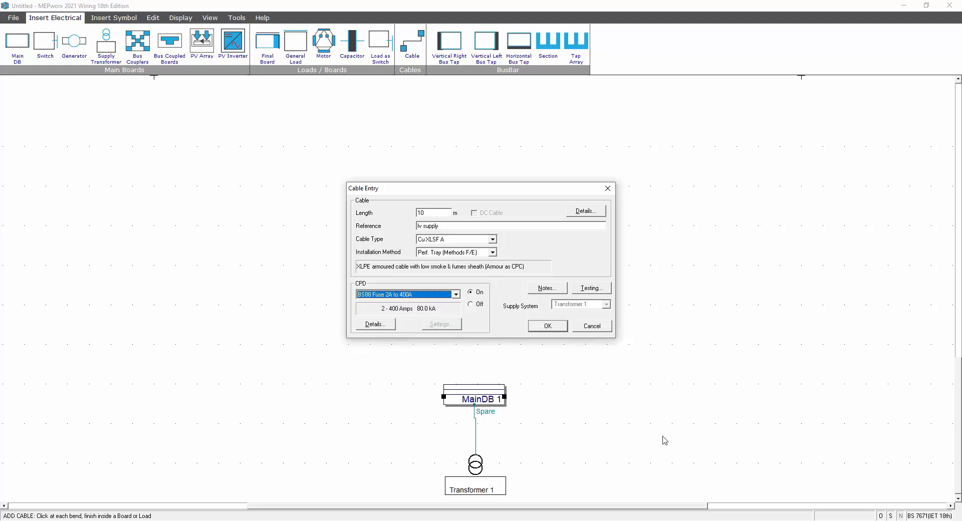
left_click(551, 328)
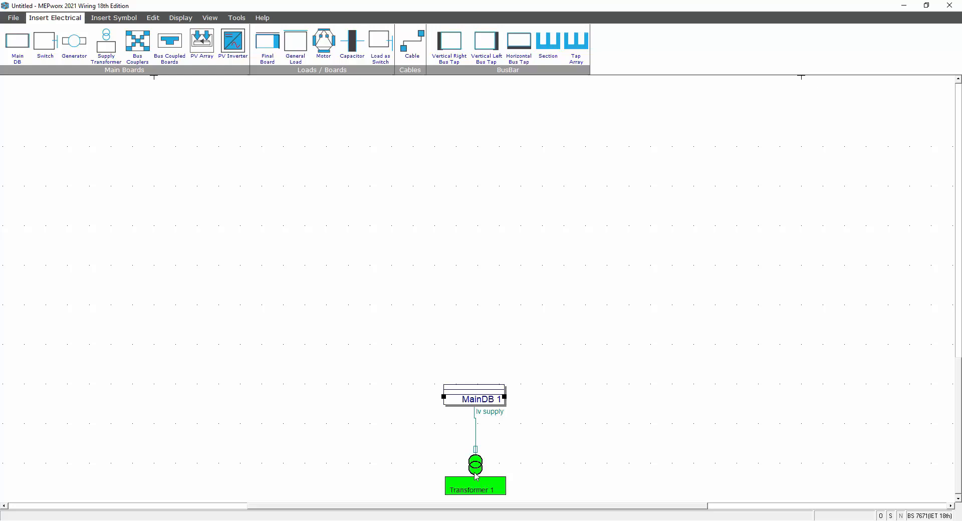
- Try moving the MainDB 1 board with its cable attached, and return it to its place above Transformer 1
left_click(489, 395)
mouse_move(452, 406)
left_mouse_down()
mouse_move(519, 375)
mouse_move(450, 406)
left_mouse_up()
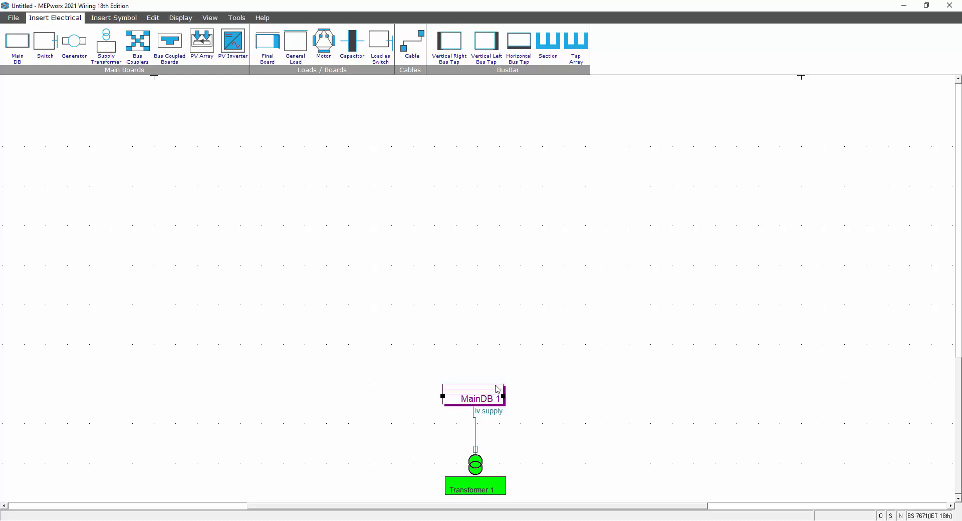
left_click_drag(478, 399, 442, 420)
left_click_drag(446, 409, 450, 412)
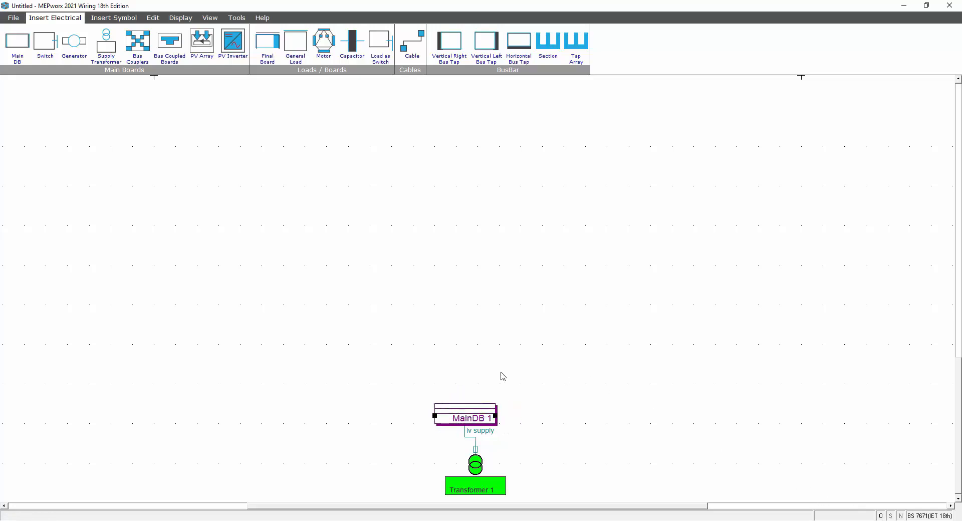
left_click_drag(469, 417, 444, 405)
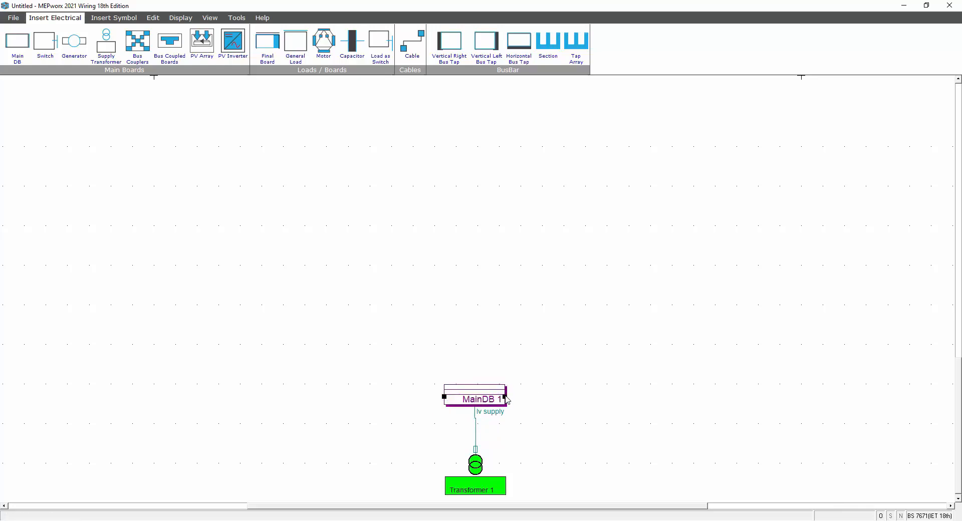
- Try stretching the MainDB 1 board from both ends, and leave it slightly wider and centred above Transformer 1
left_click_drag(505, 399, 688, 398)
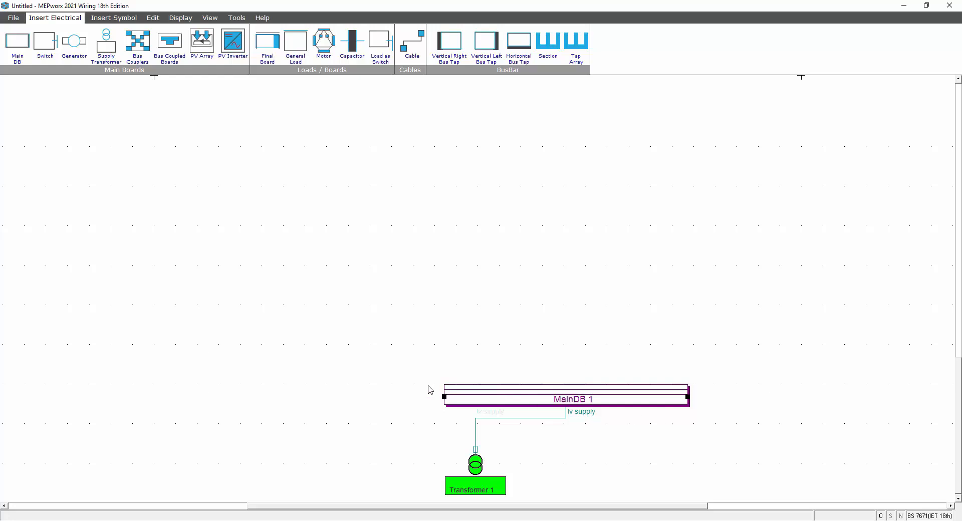
left_click_drag(444, 396, 282, 396)
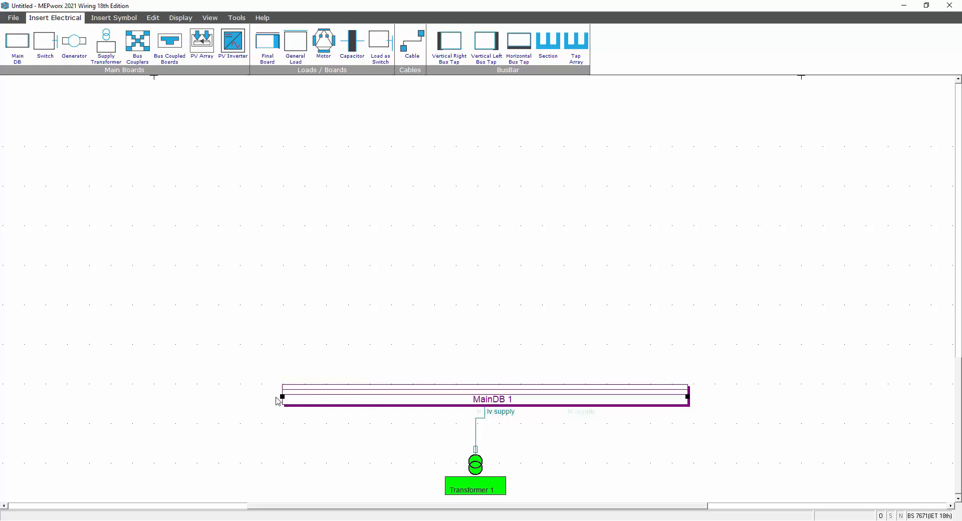
left_click_drag(282, 399, 440, 404)
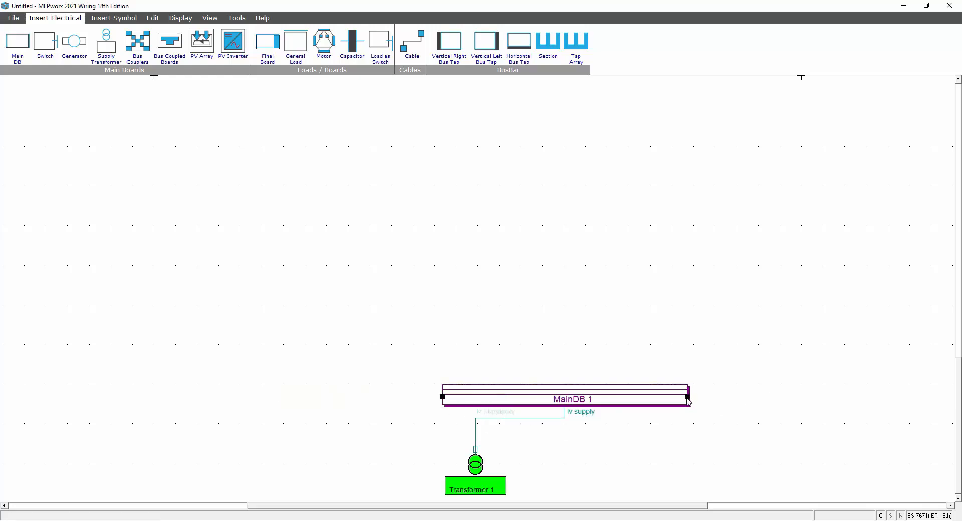
left_click_drag(685, 398, 517, 400)
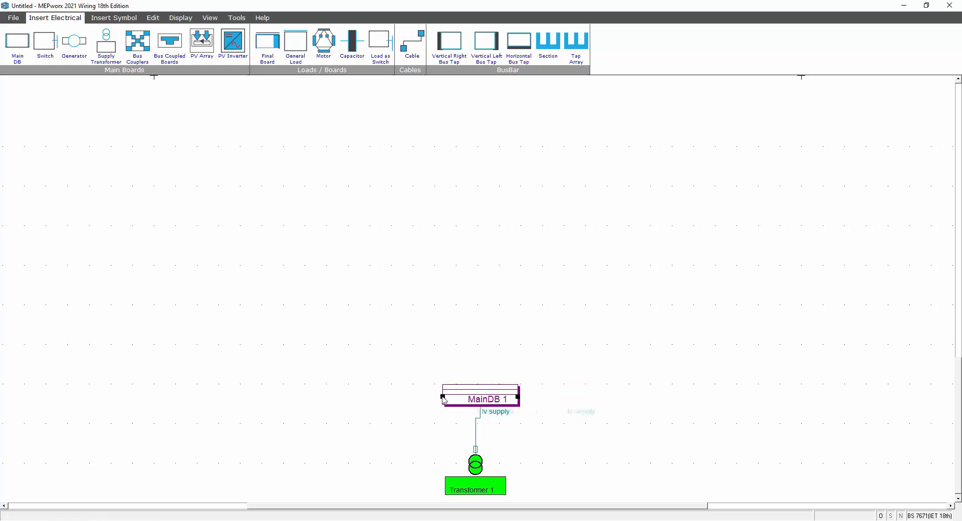
left_click_drag(443, 399, 433, 397)
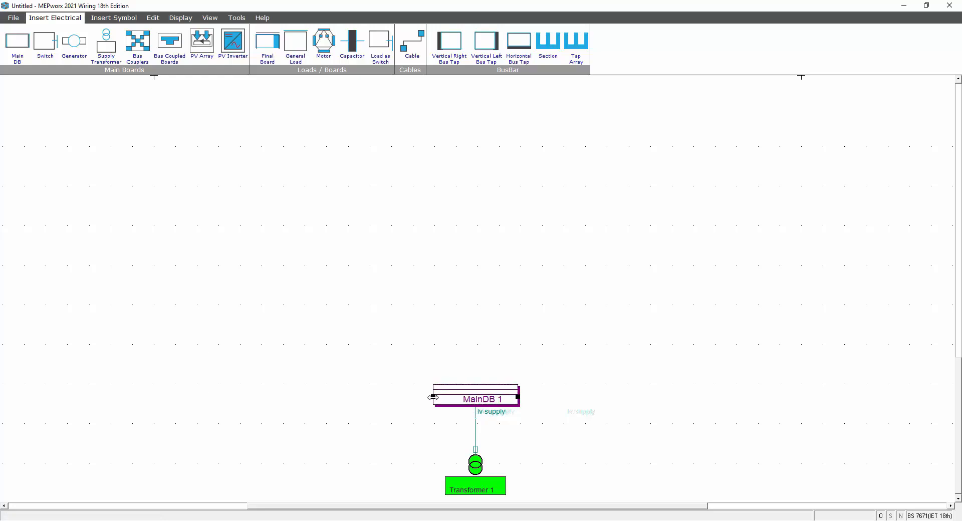
left_click(677, 392)
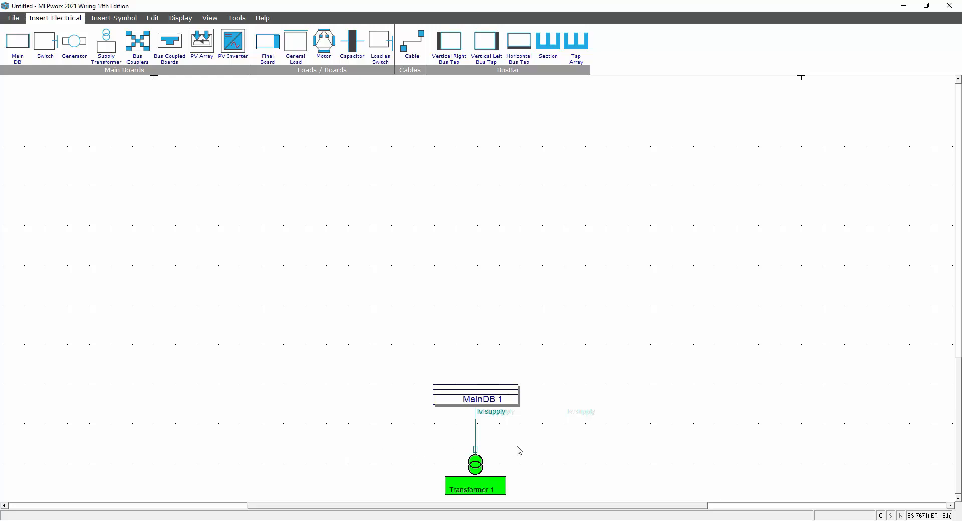
- Switch the lv supply cable's CPD off, apply the change, and switch the CPD back on
double_click(477, 437)
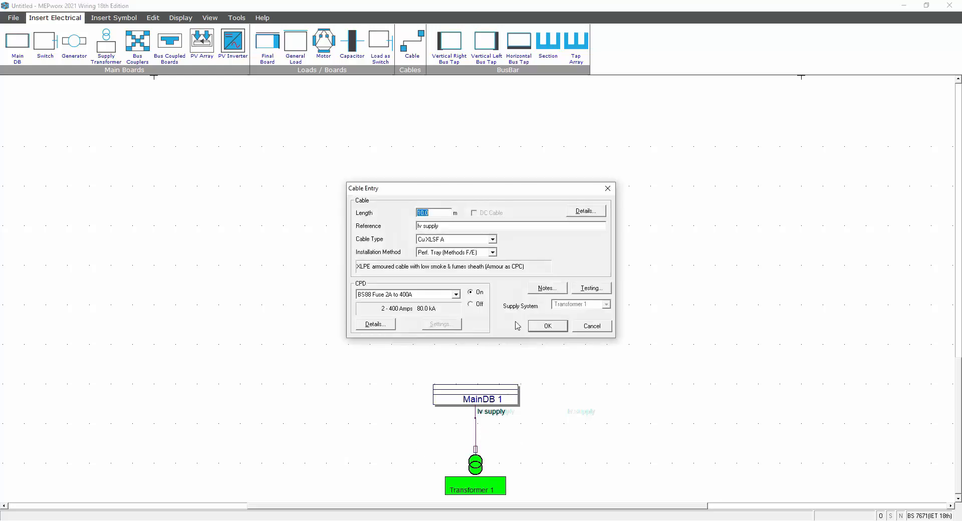
left_click(477, 304)
left_click(551, 327)
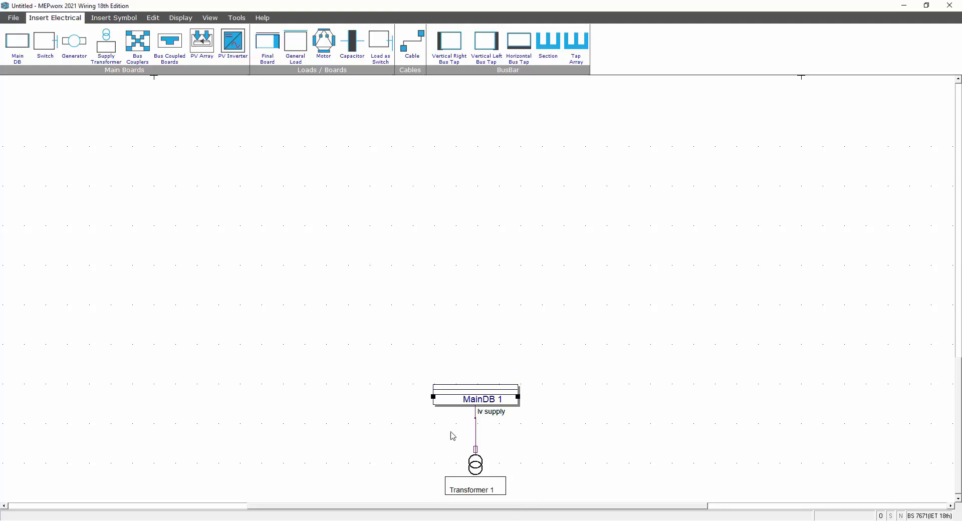
double_click(477, 434)
left_click(477, 292)
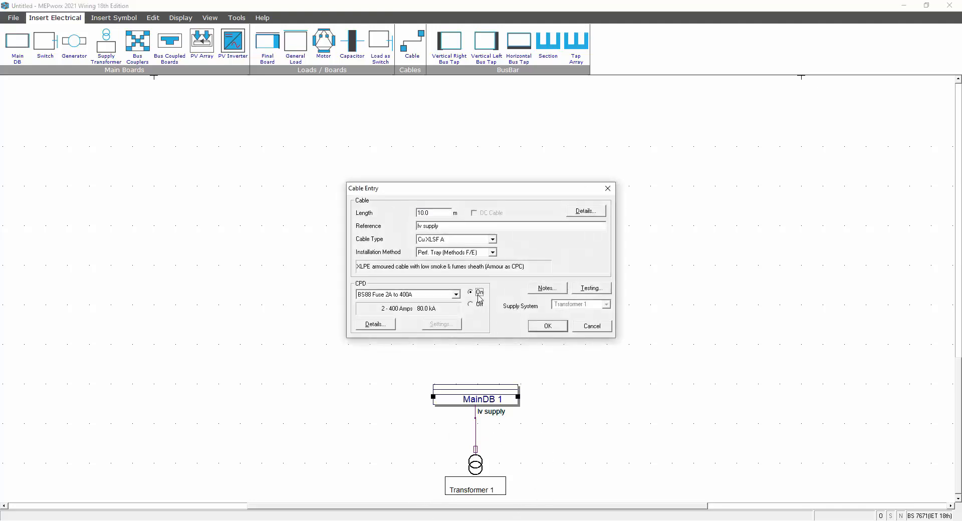
left_click(547, 325)
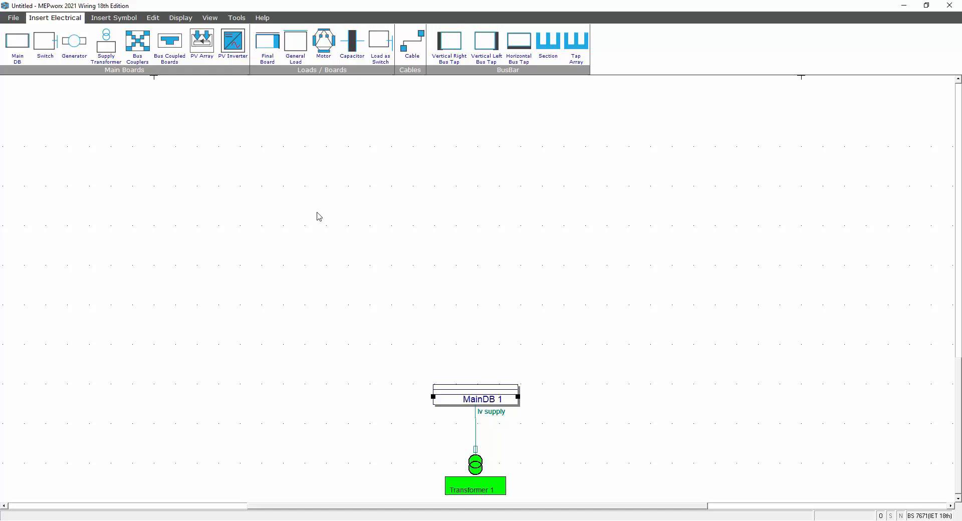
- Place a final board above MainDB 1, offset to its right, with the reference "db1 gnd" and a balanced load of 25 A
left_click(268, 48)
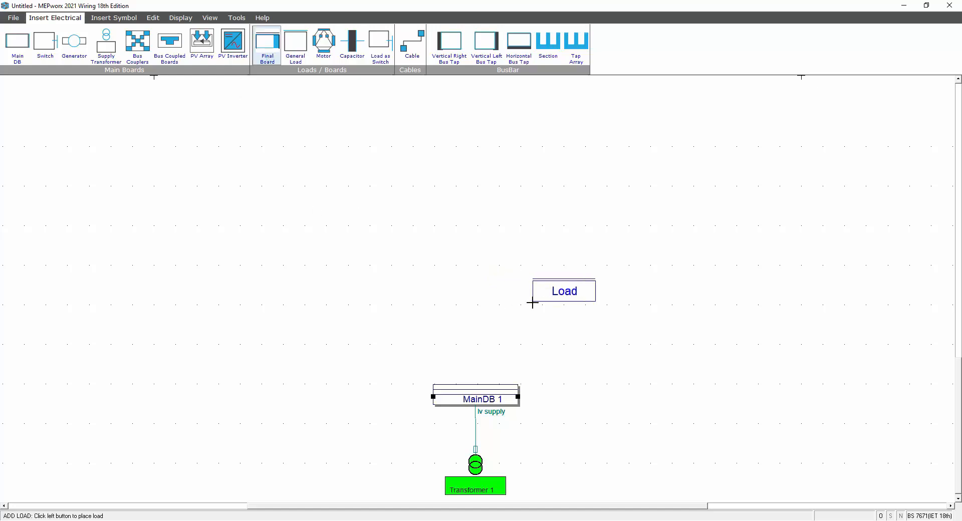
left_click(553, 318)
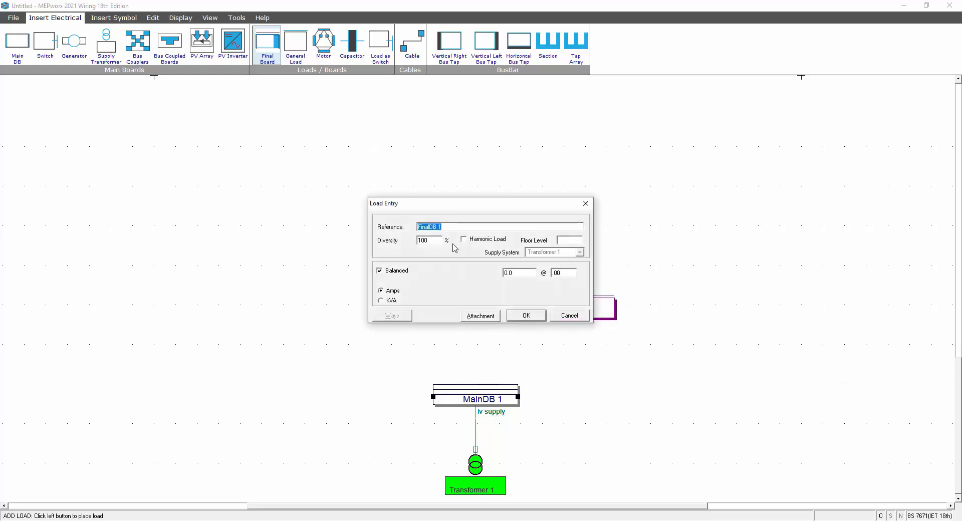
type("db1 gnd")
left_click(515, 272)
type("25")
key("Tab")
left_click(559, 273)
left_click_drag(556, 273, 561, 274)
left_click(531, 317)
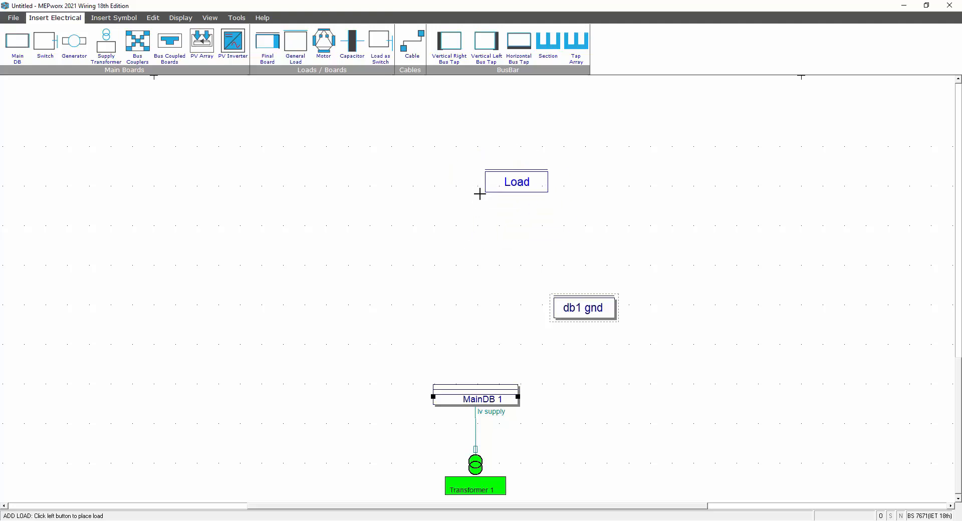
key("Escape")
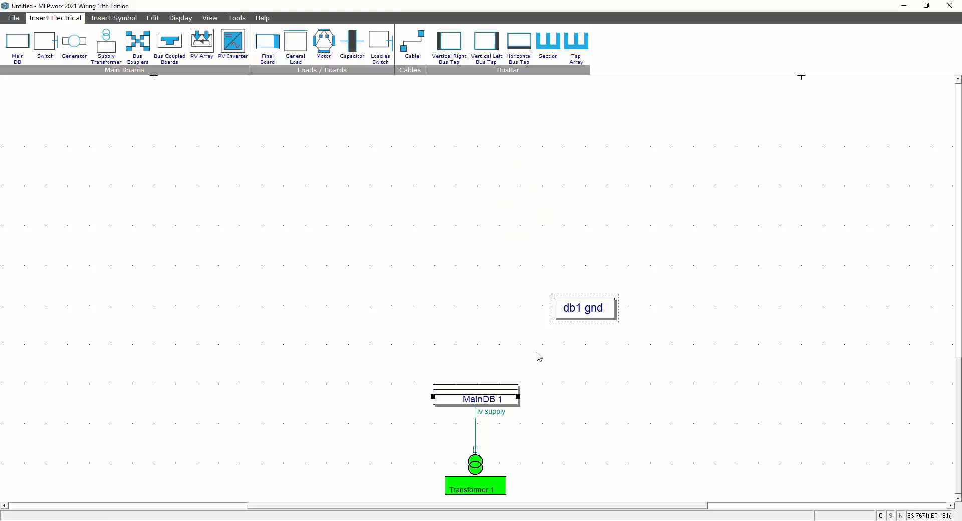
- Open the db1 gnd load entry and make the load unbalanced to try separate phase values
double_click(579, 313)
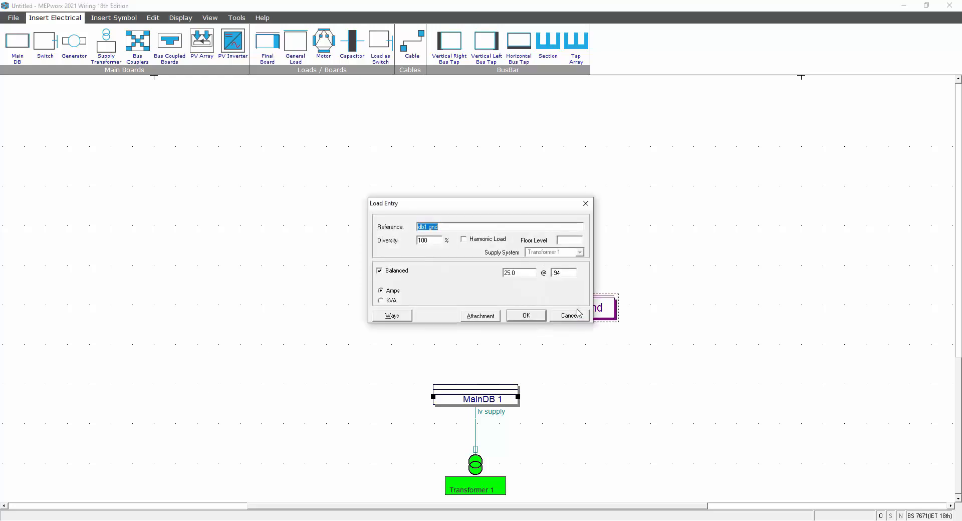
left_click(380, 271)
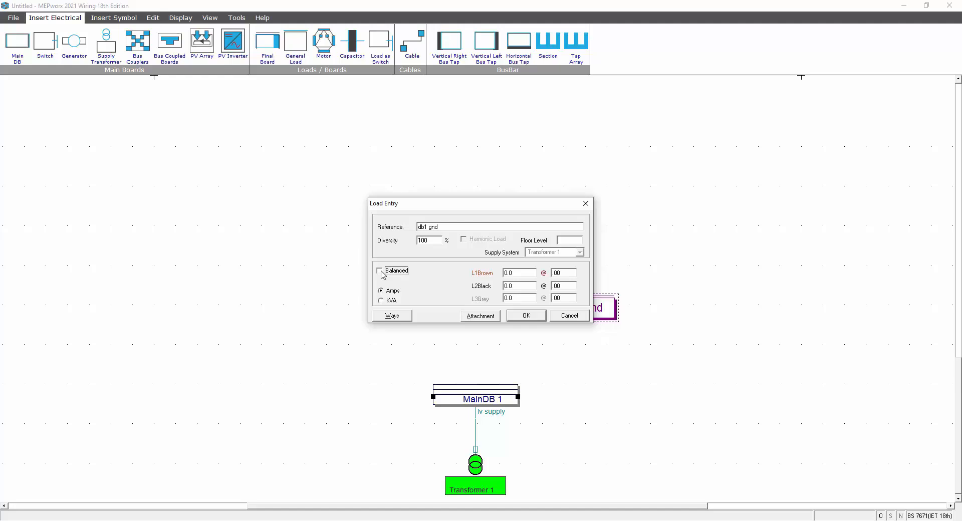
left_click(513, 273)
left_click(522, 285)
- Make the db1 gnd load balanced again at 25, try kVA as the unit, and accept it in Amps
left_click(379, 271)
left_click(514, 273)
type("25")
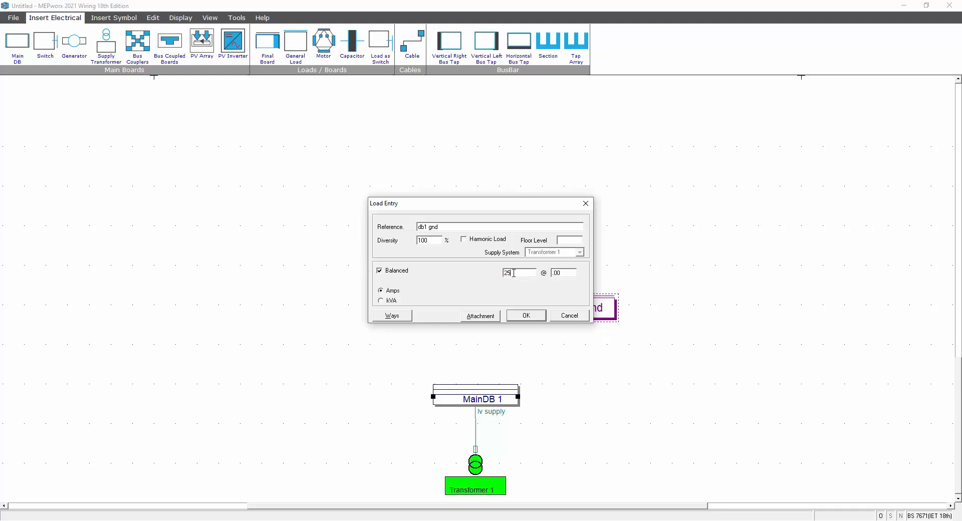
key("Tab")
left_click(380, 301)
left_click(380, 291)
left_click(524, 317)
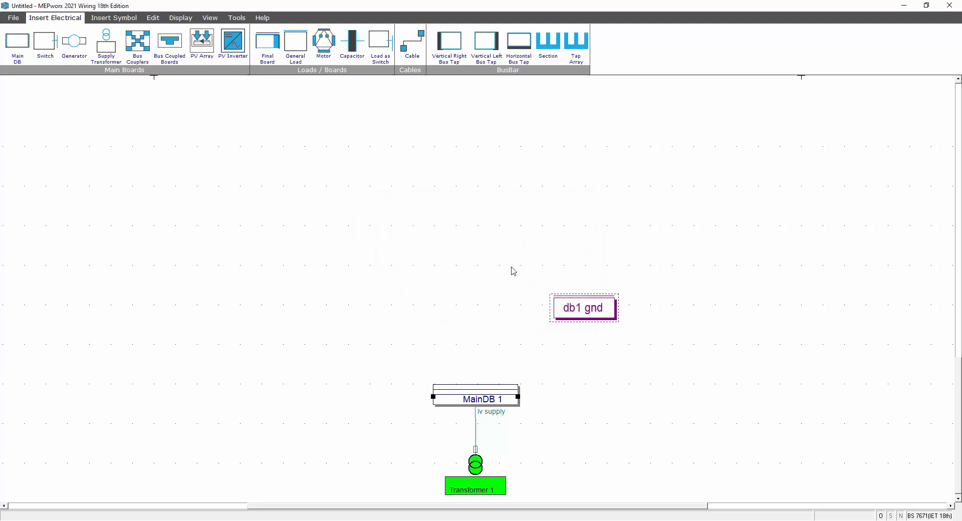
- Draw a cable from MainDB 1 to the db1 gnd board, bending it between the two boards
left_click(414, 46)
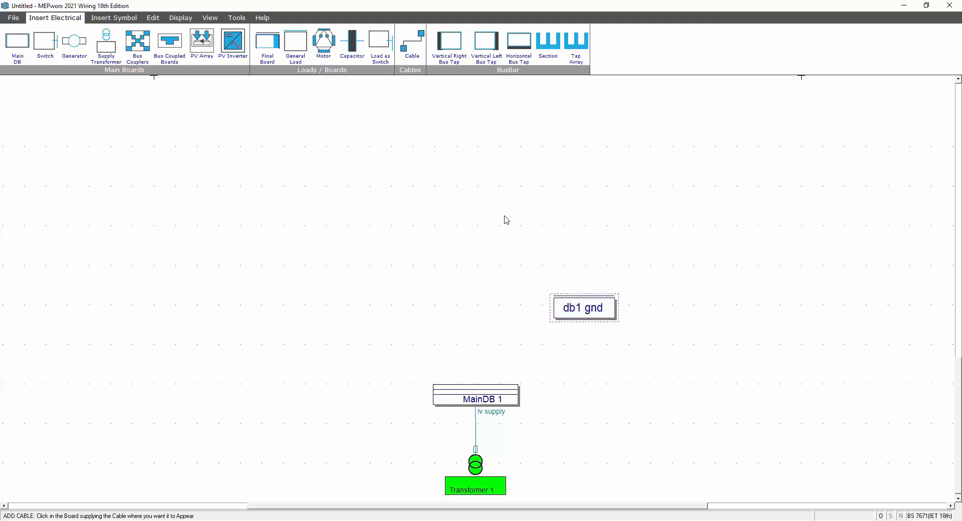
left_click(479, 389)
left_click(586, 350)
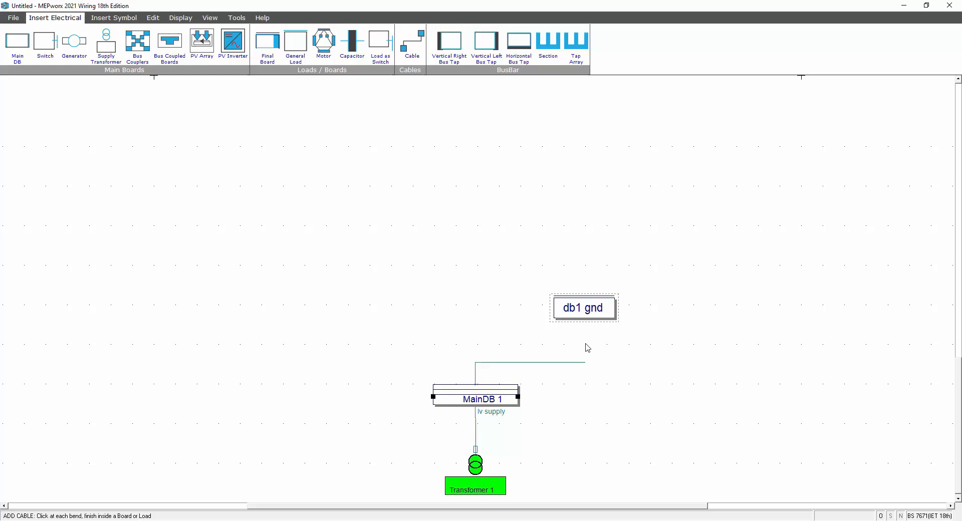
left_click(587, 317)
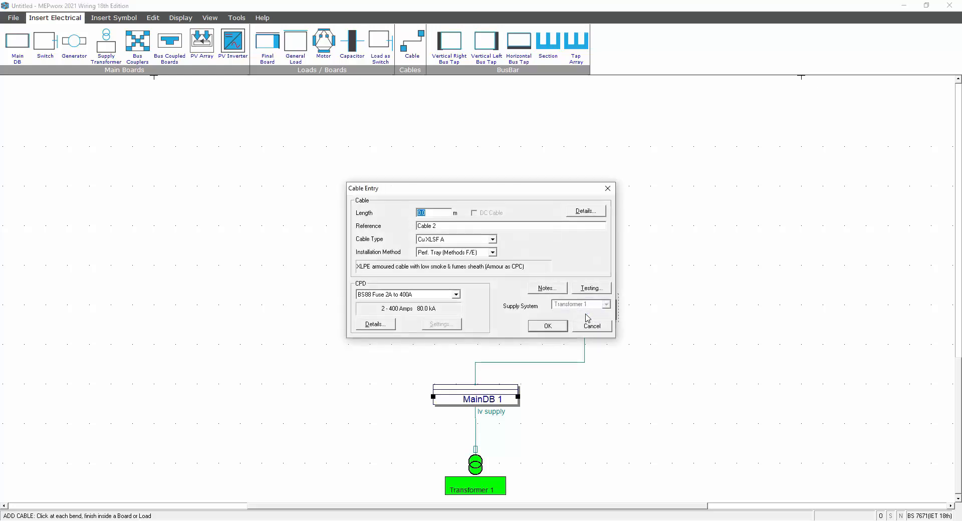
- Set the new cable's length to 25 m and its reference to "db1 gnd"
type("25")
left_click(444, 226)
left_click_drag(463, 194, 353, 197)
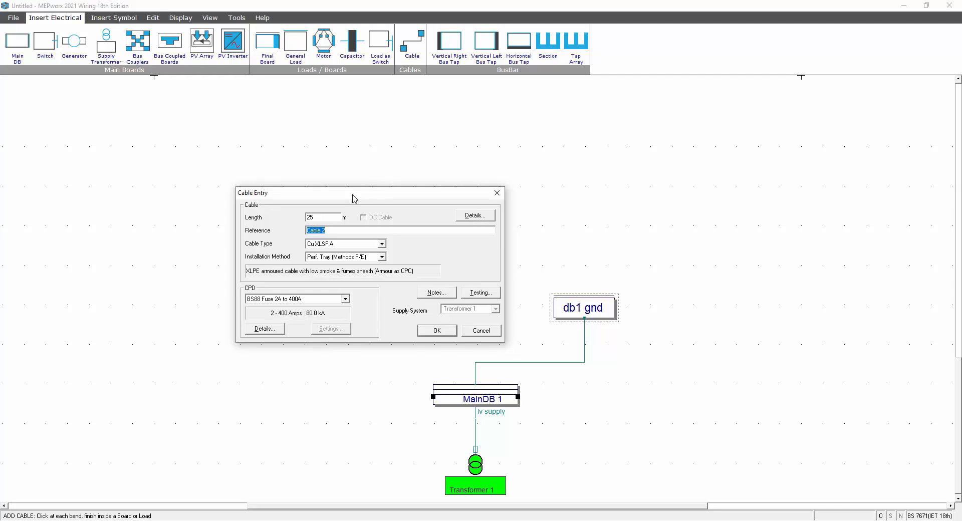
type("db1 gnd")
left_click_drag(334, 231, 310, 226)
- Open the cable's detailed entry and try the Separate and Supplementary CPC options, including a 2.5 mm² supplementary size
left_click(474, 216)
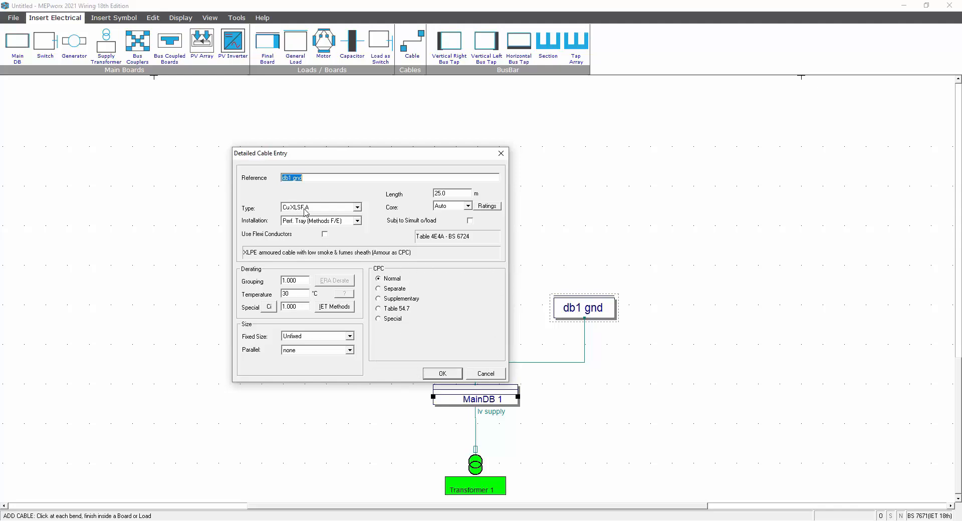
left_click(379, 289)
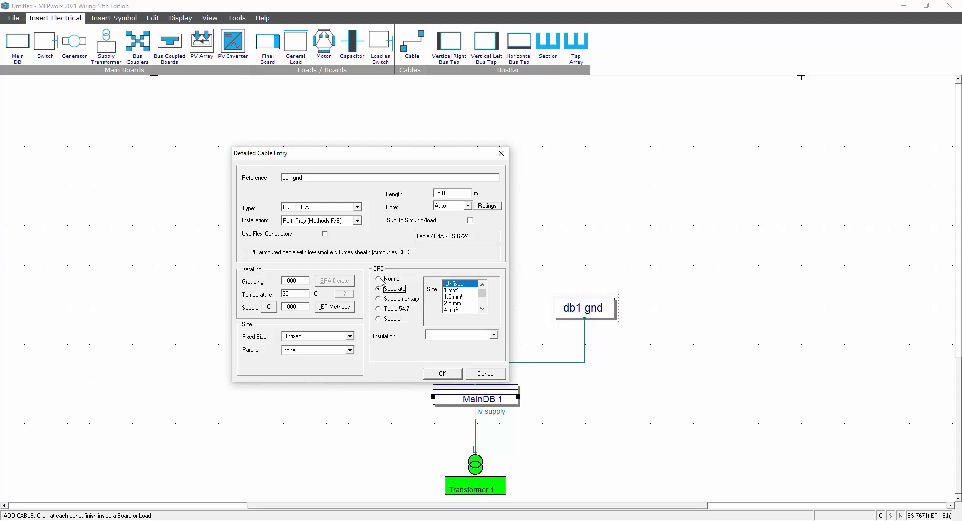
left_click(378, 279)
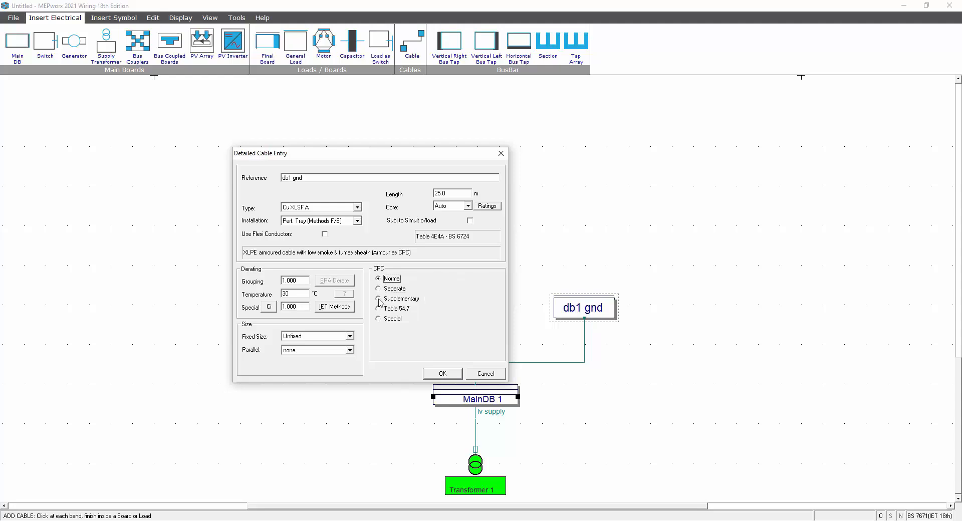
left_click(379, 300)
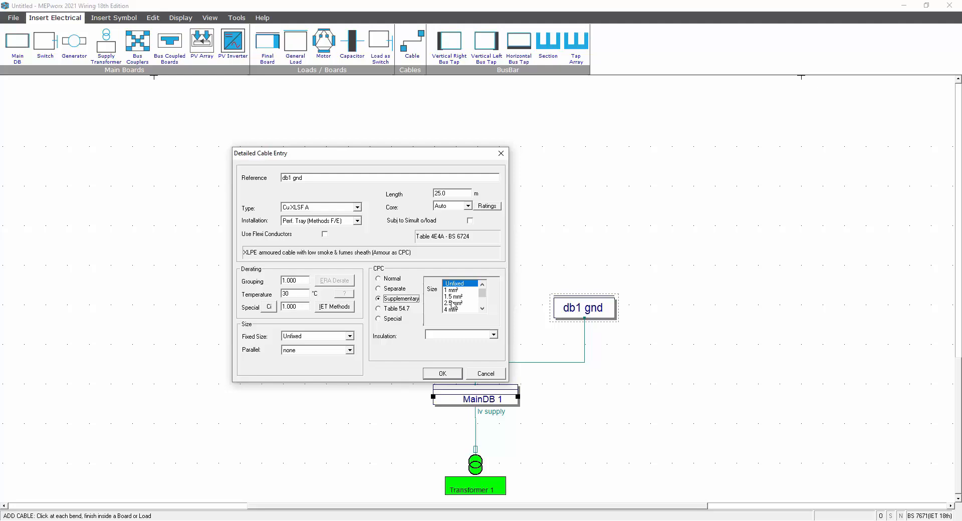
left_click(453, 300)
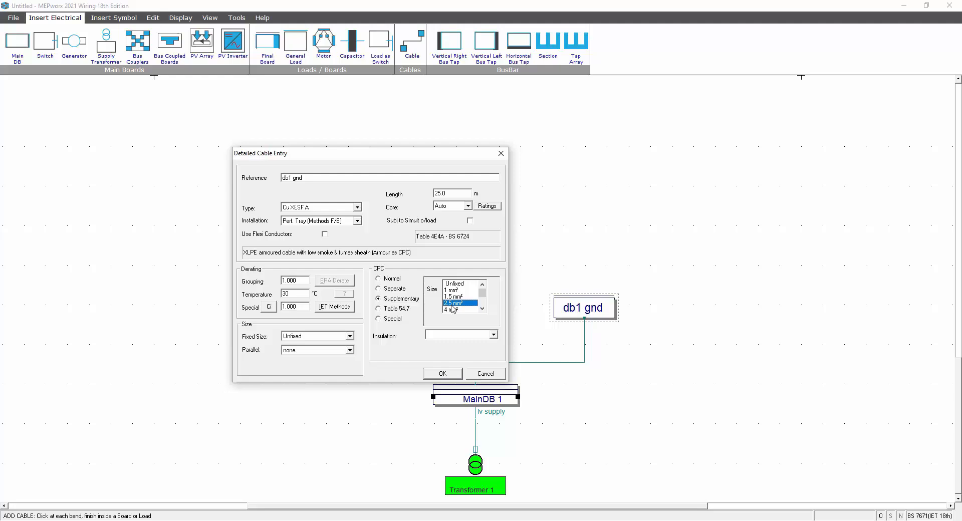
left_click(456, 284)
left_click(382, 278)
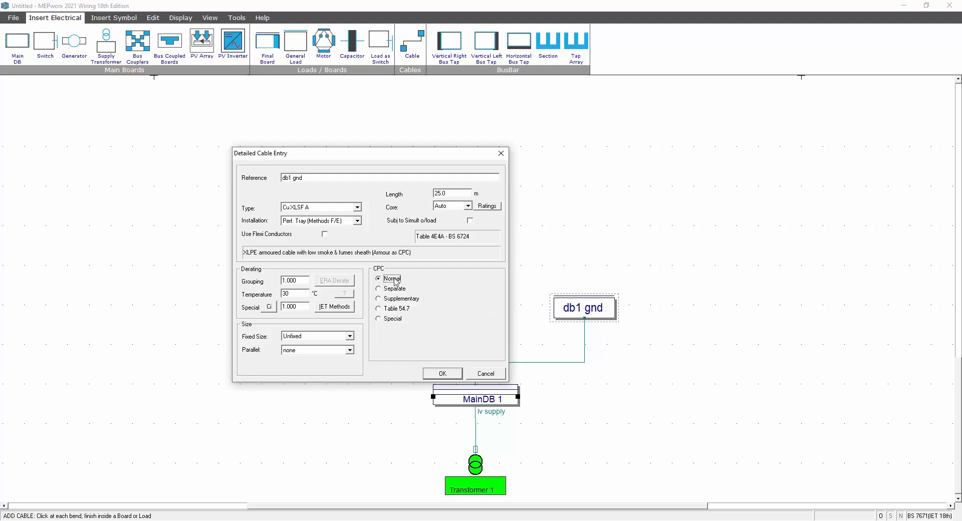
left_click(384, 299)
left_click(385, 291)
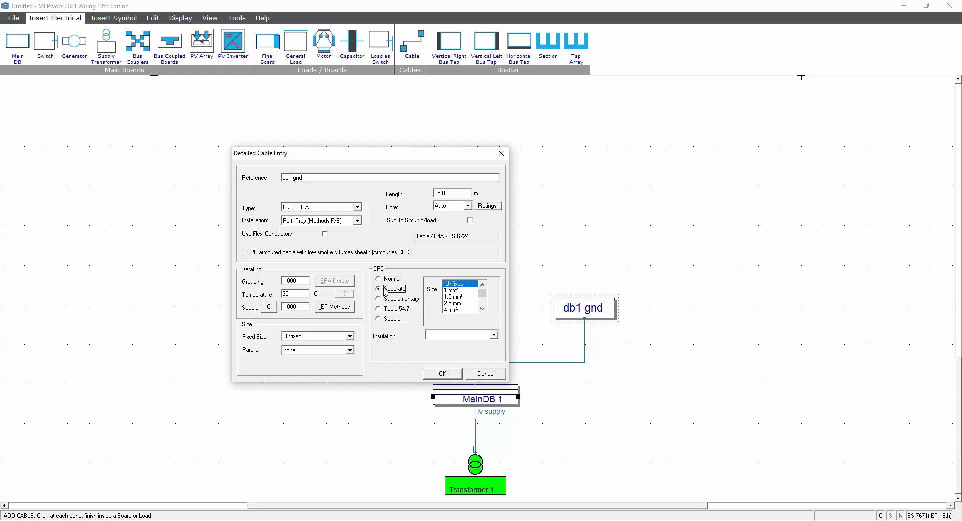
- Review the fixed size and parallel options, keep parallel at none, and return the CPC to Normal
left_click(349, 337)
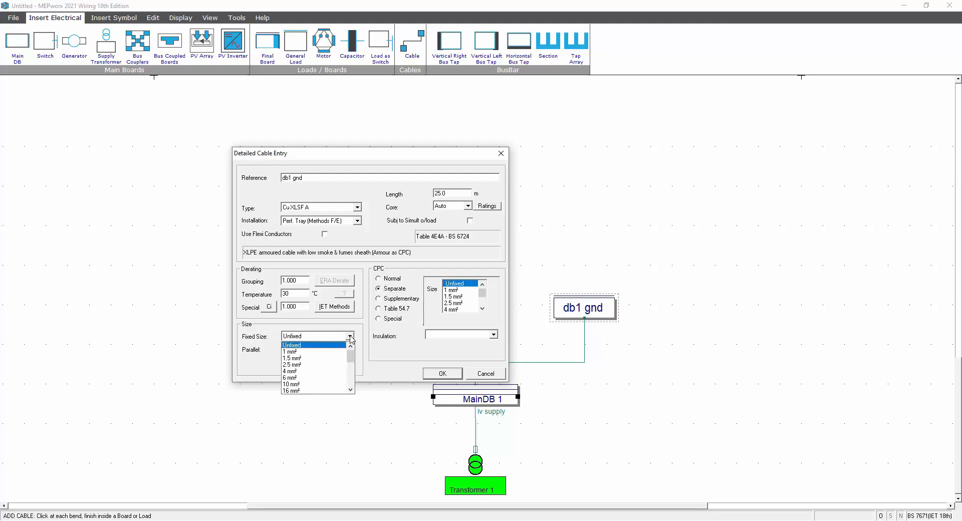
left_click(350, 337)
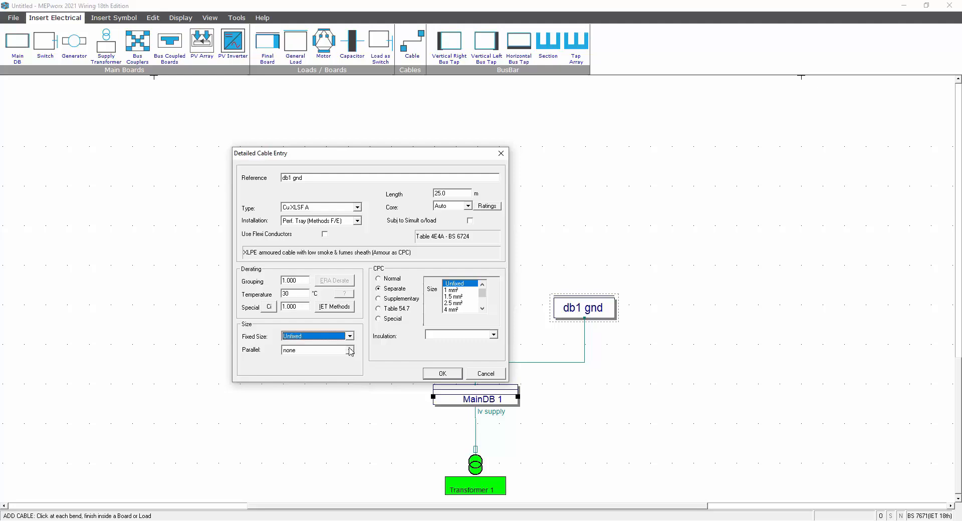
left_click(350, 350)
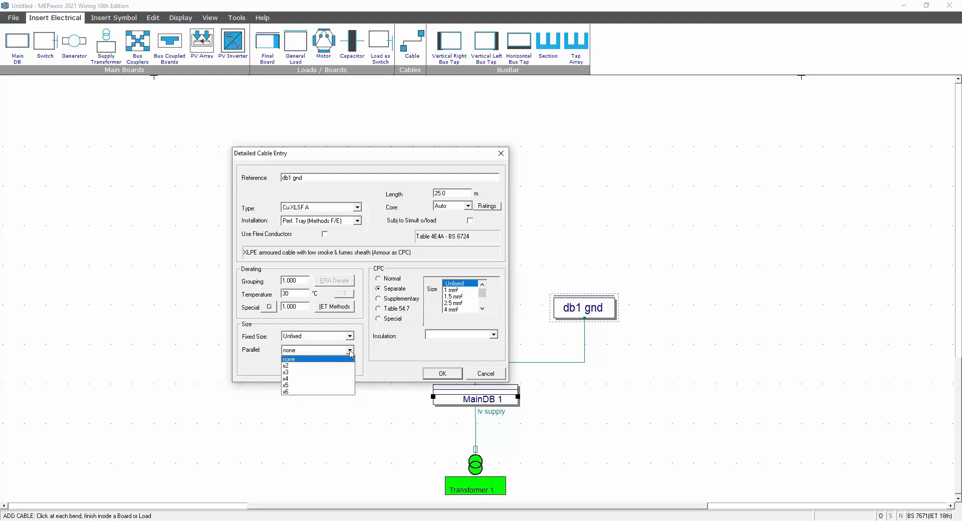
left_click(350, 351)
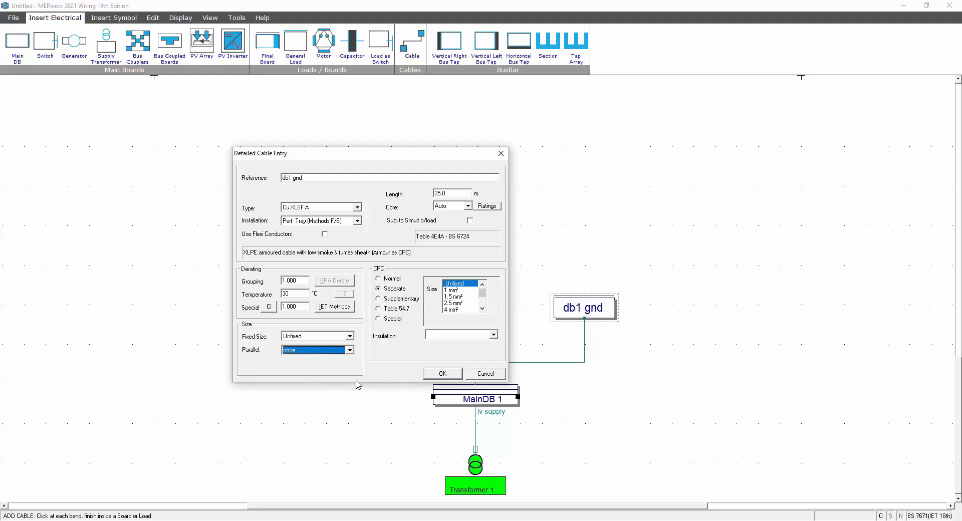
left_click(349, 350)
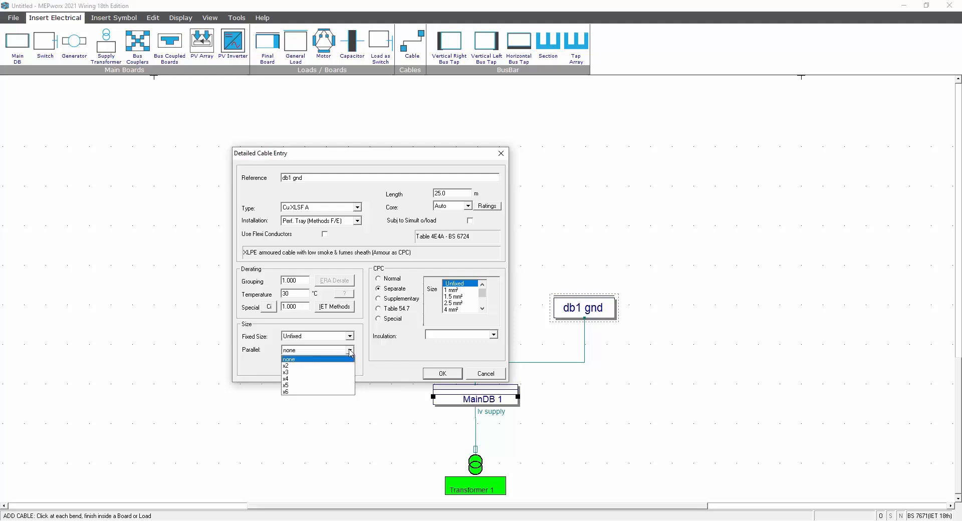
left_click(288, 359)
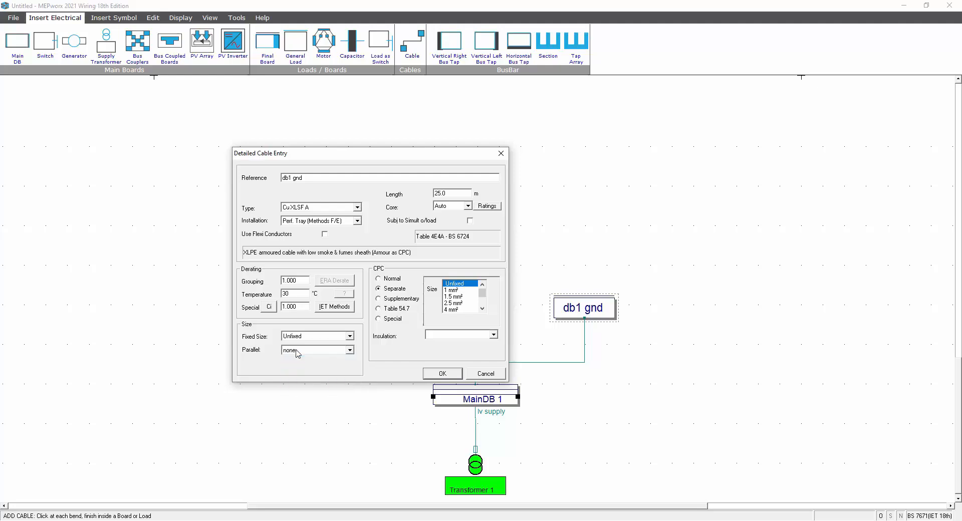
left_click(387, 280)
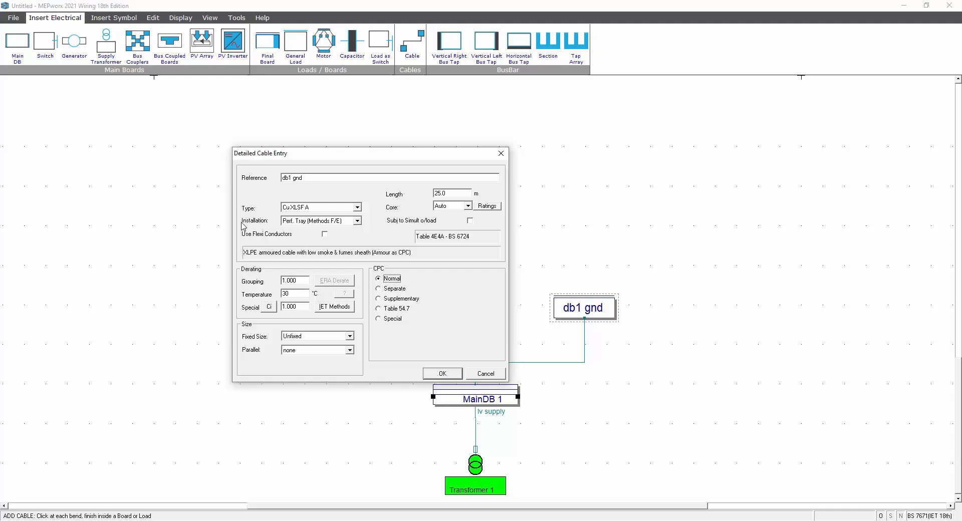
- Try the ERA Air and Free Air (Methods F/E) installation methods for the db1 gnd cable
left_click(358, 221)
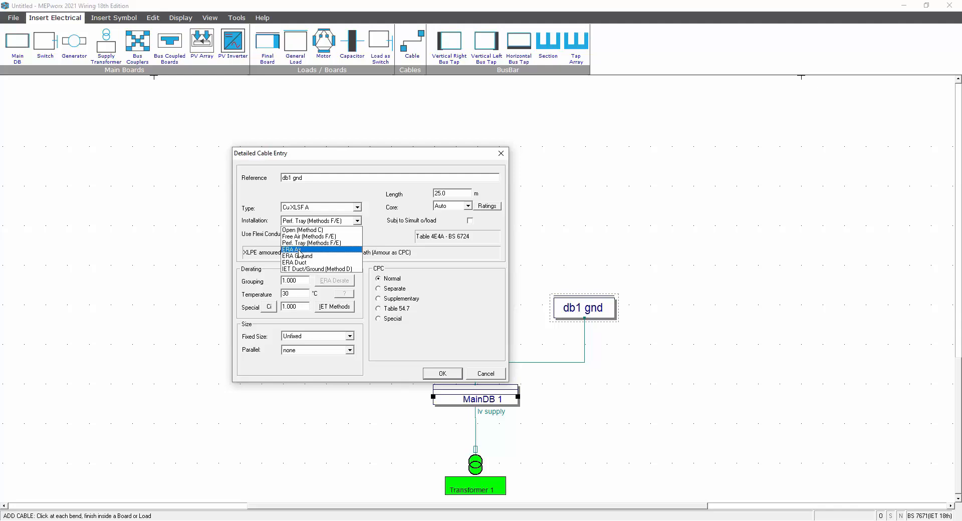
left_click(299, 250)
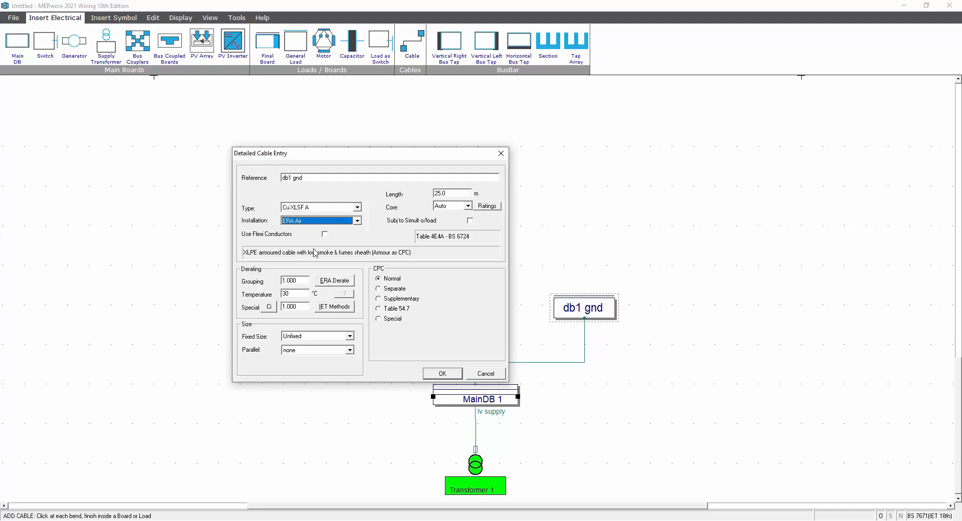
left_click(357, 221)
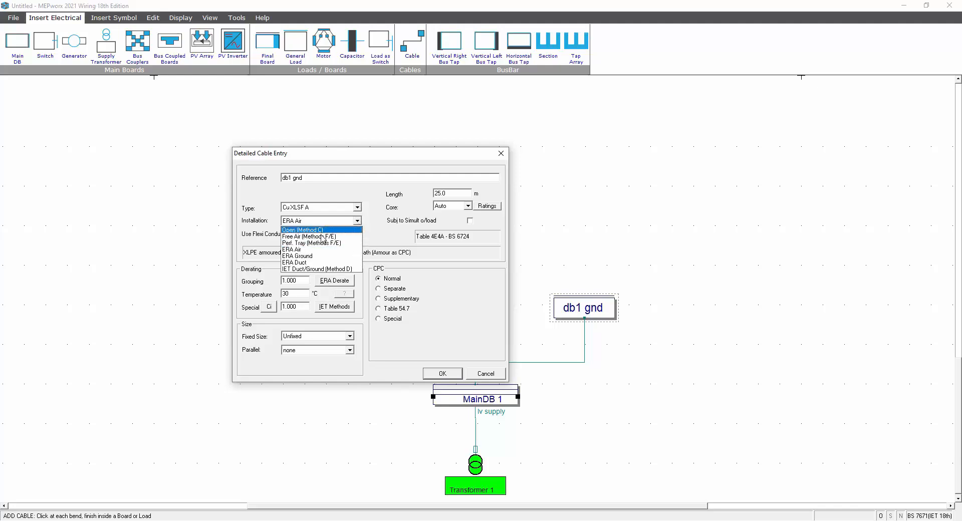
left_click(346, 236)
- Set the cable's installation method to Perf. Tray (Methods F/E) and accept the cable entry
left_click(357, 220)
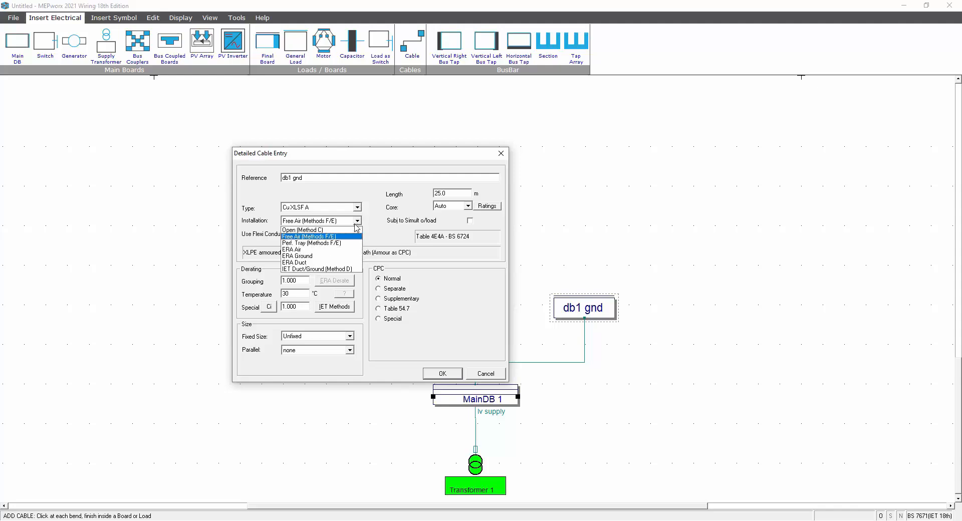
left_click(328, 244)
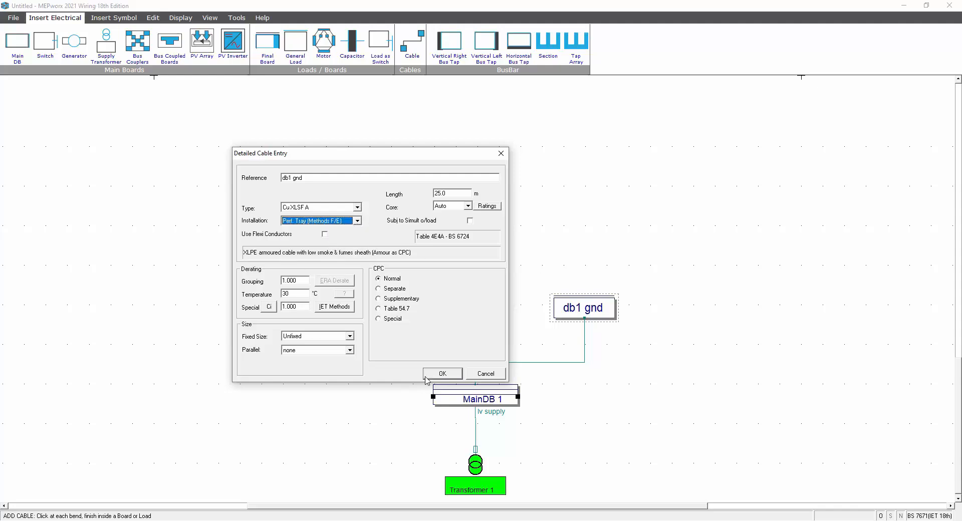
left_click(431, 377)
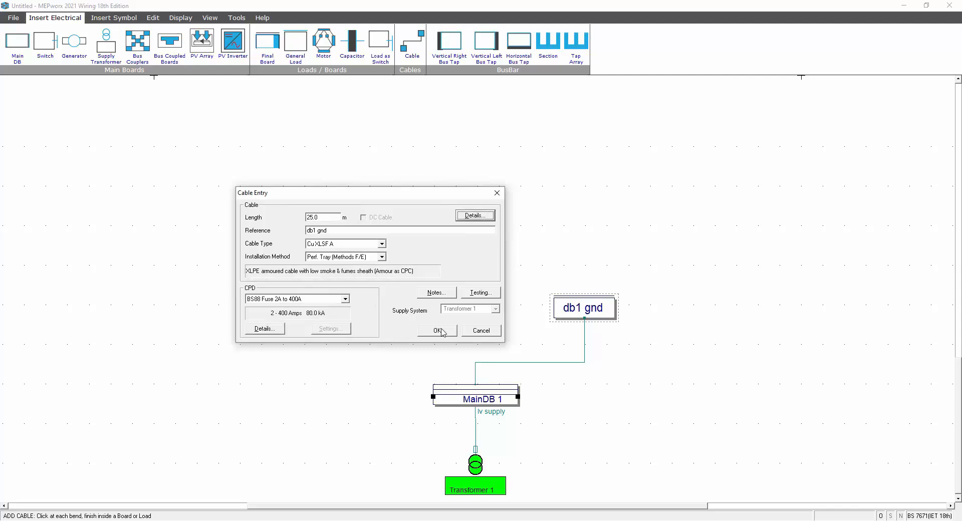
left_click(443, 330)
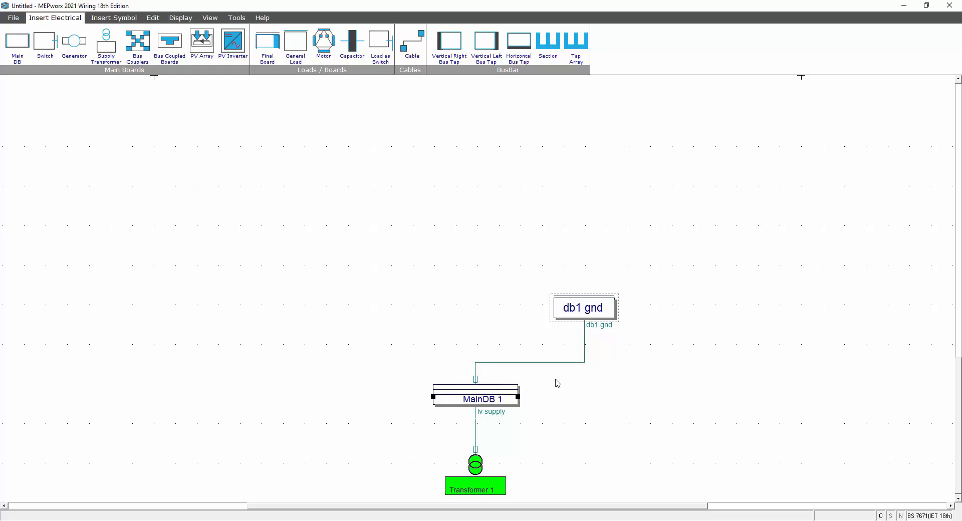
- Reopen the db1 gnd cable and review its detailed cable settings without changing them
double_click(542, 362)
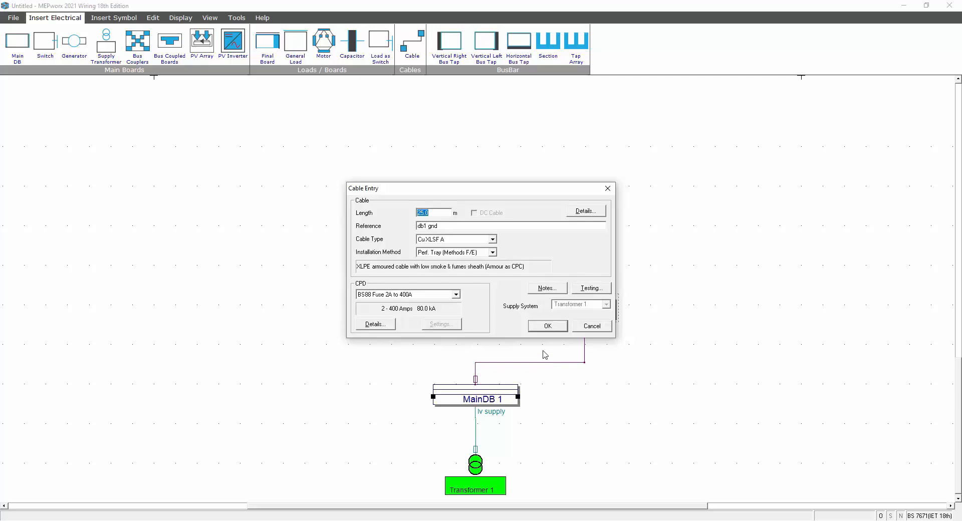
left_click(576, 214)
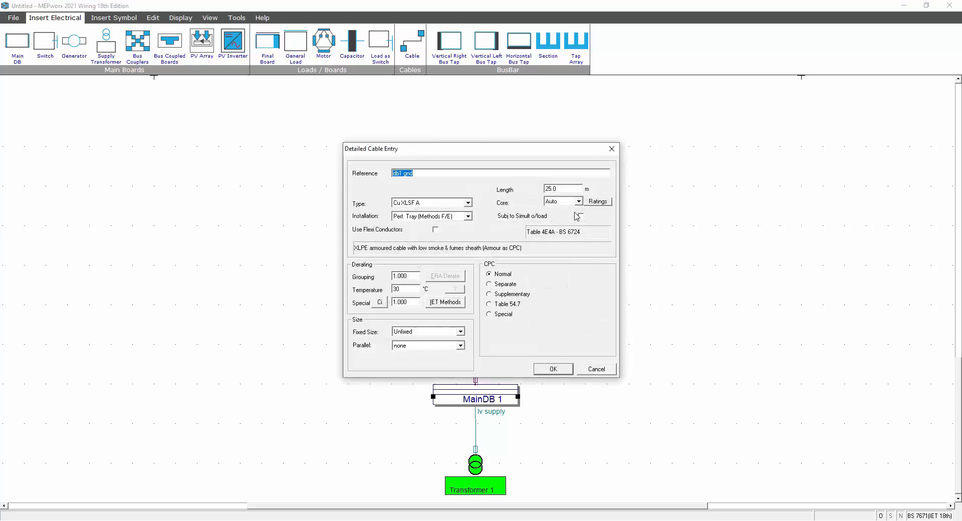
left_click(552, 369)
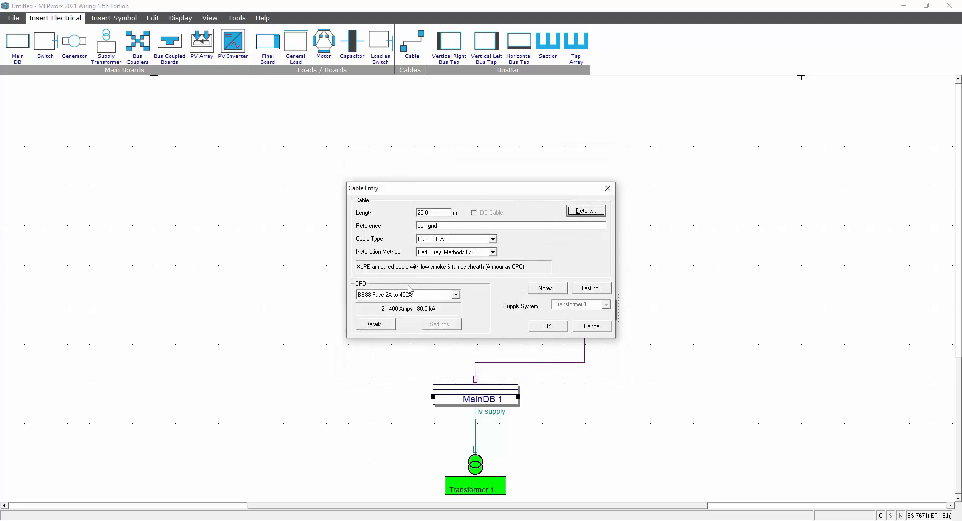
- Examine the db1 gnd cable's CPD types and fixed sizes, and toggle the S.P.D option on and off
left_click(375, 324)
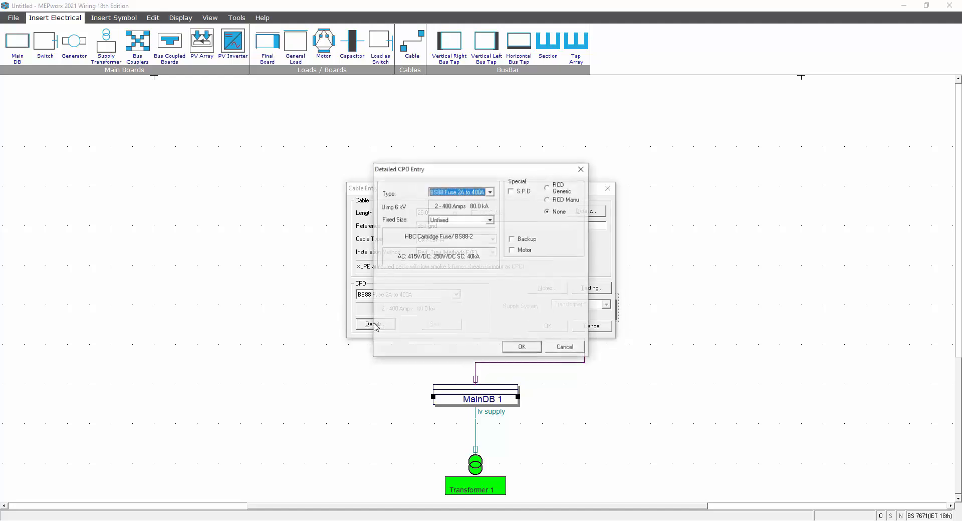
left_click(490, 192)
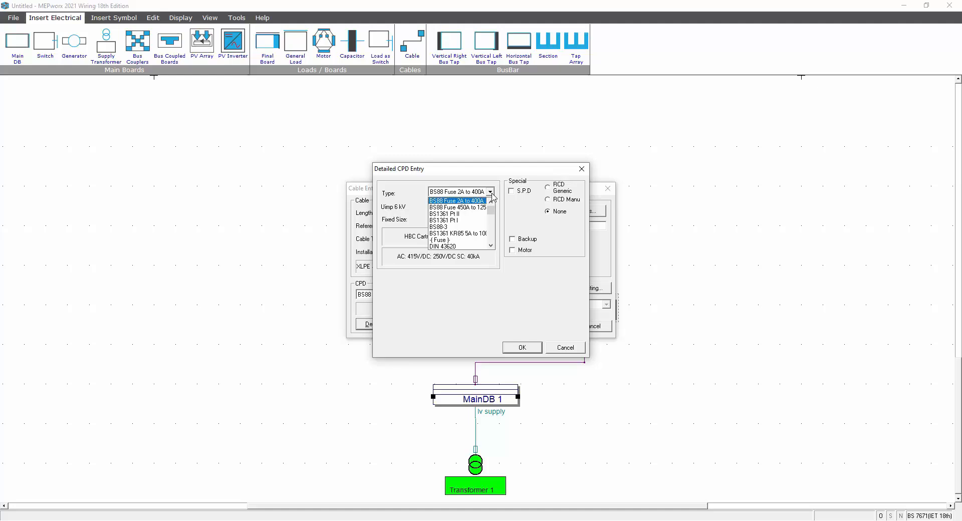
left_click(492, 193)
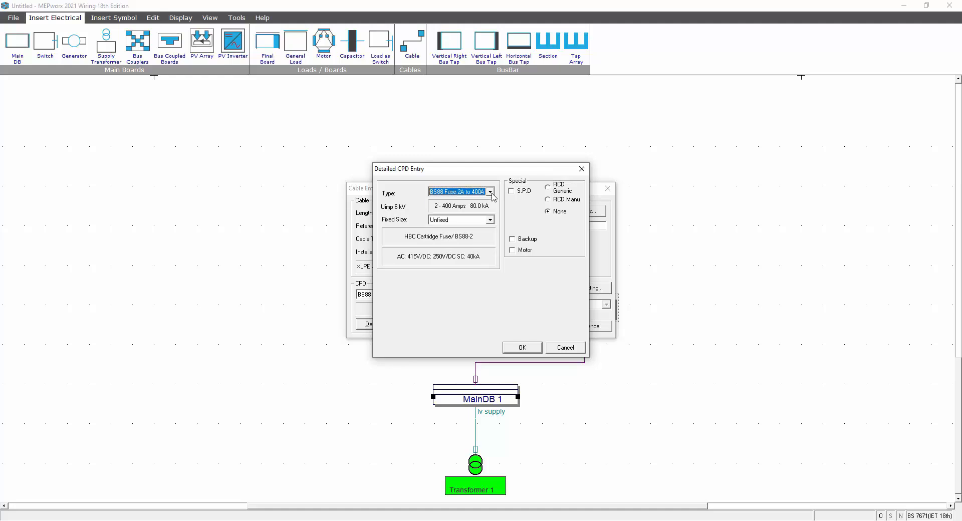
left_click(490, 220)
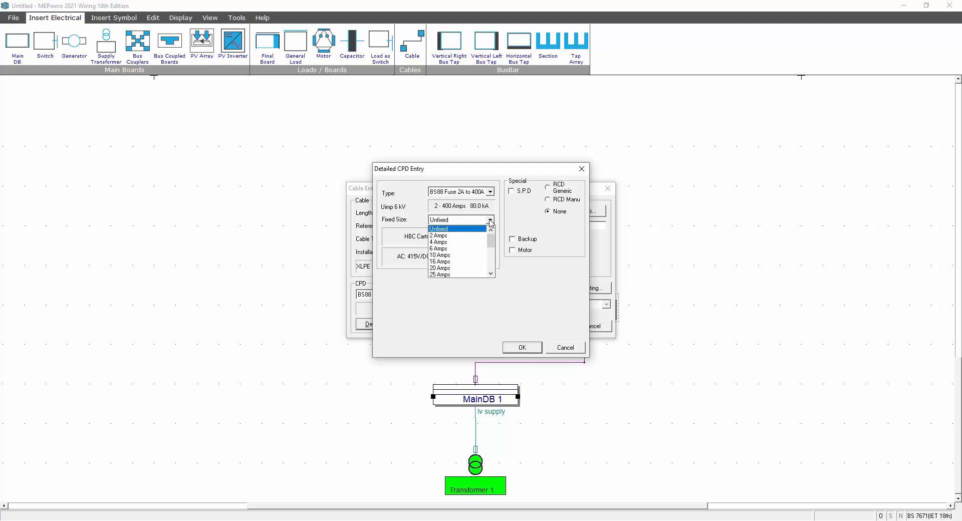
left_click(490, 220)
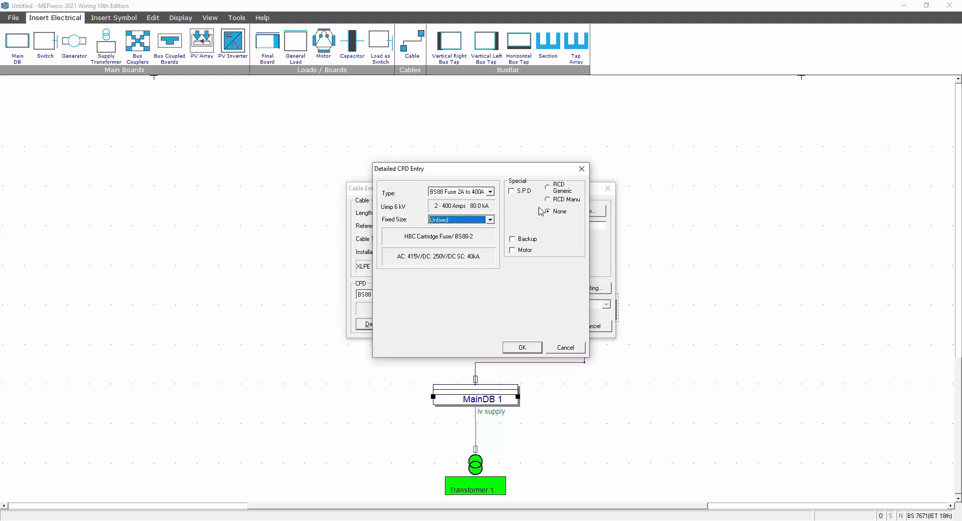
left_click(513, 194)
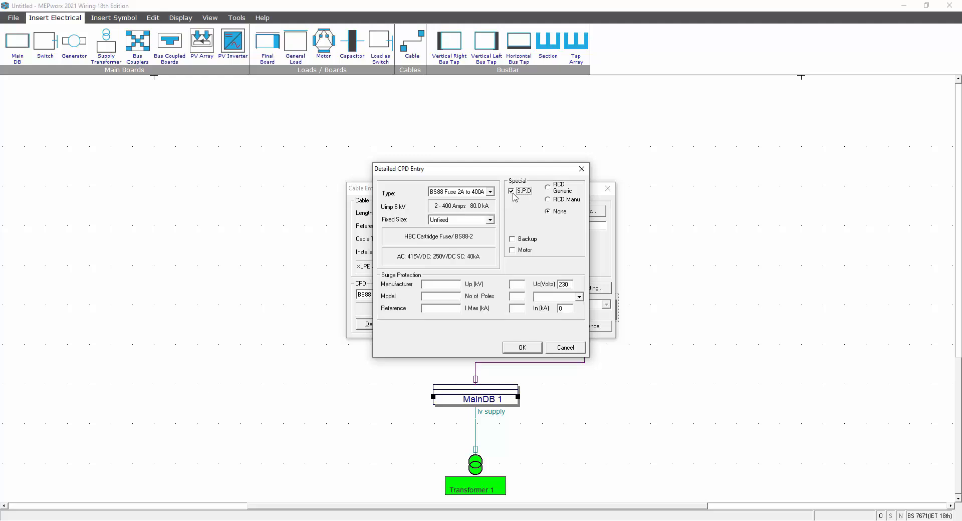
left_click(512, 193)
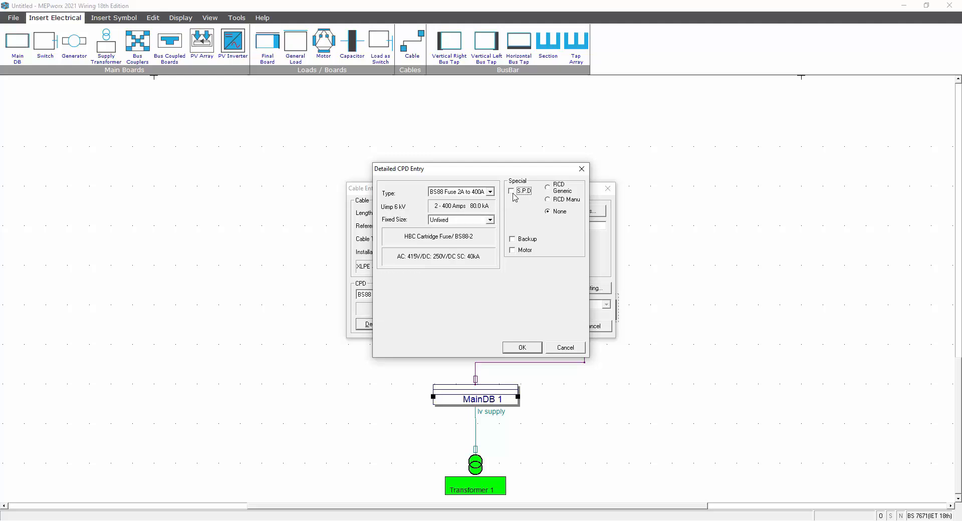
- Try the RCD Generic option for the db1 gnd cable's CPD and examine its available fixed sizes
left_click(549, 190)
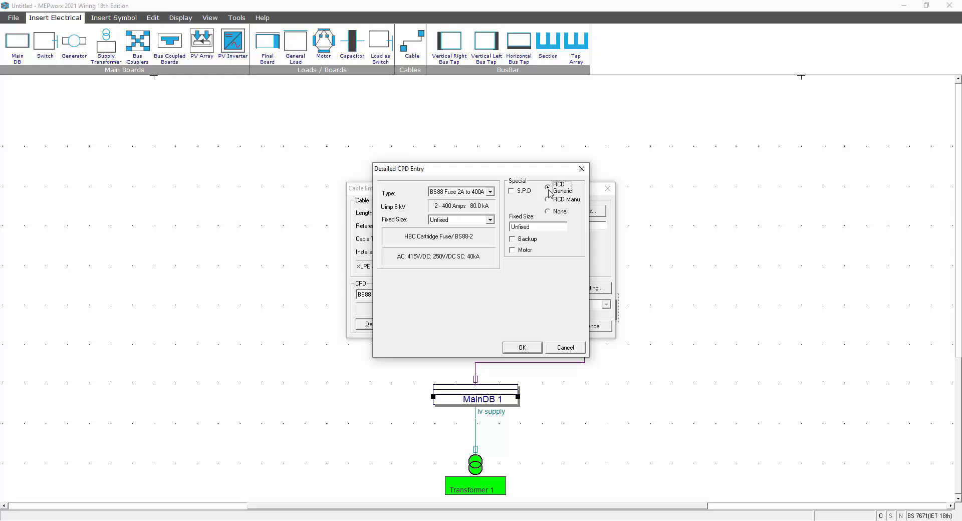
left_click(571, 227)
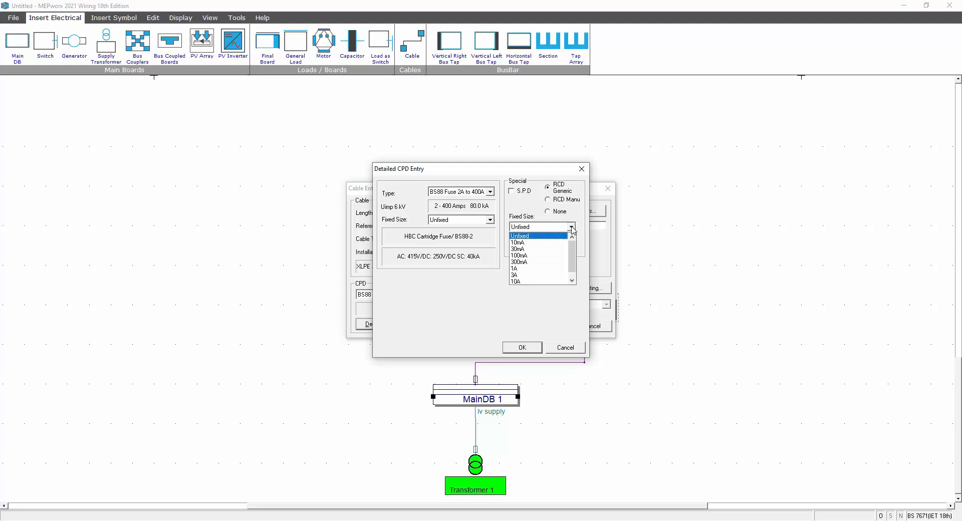
left_click(573, 228)
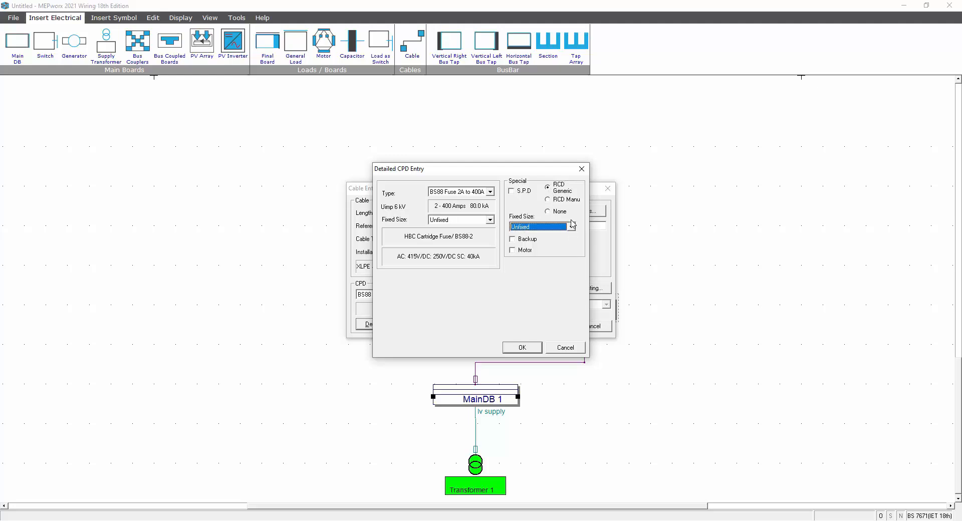
- Set the CPD to RCD Manu, browse the manufactured RCDs without accepting one, and accept the CPD and cable entries
left_click(550, 201)
left_click(557, 250)
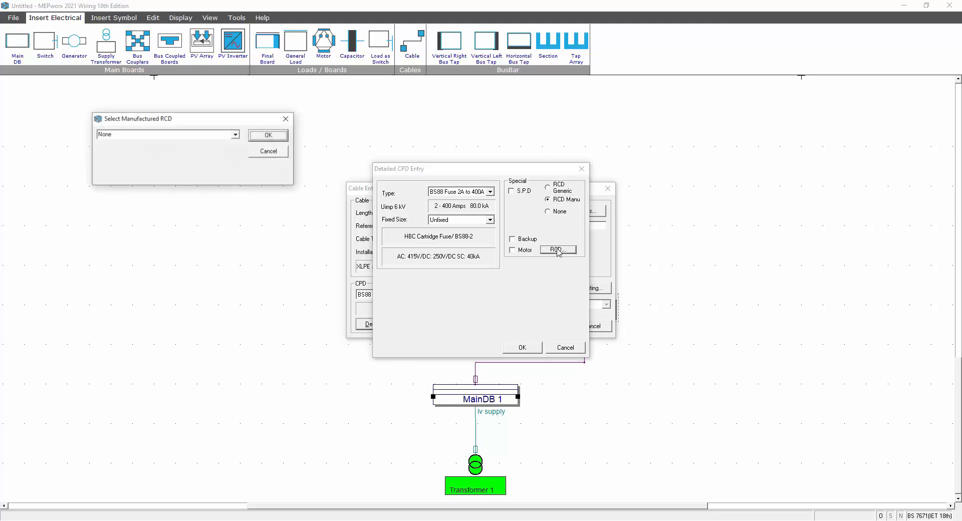
left_click(235, 134)
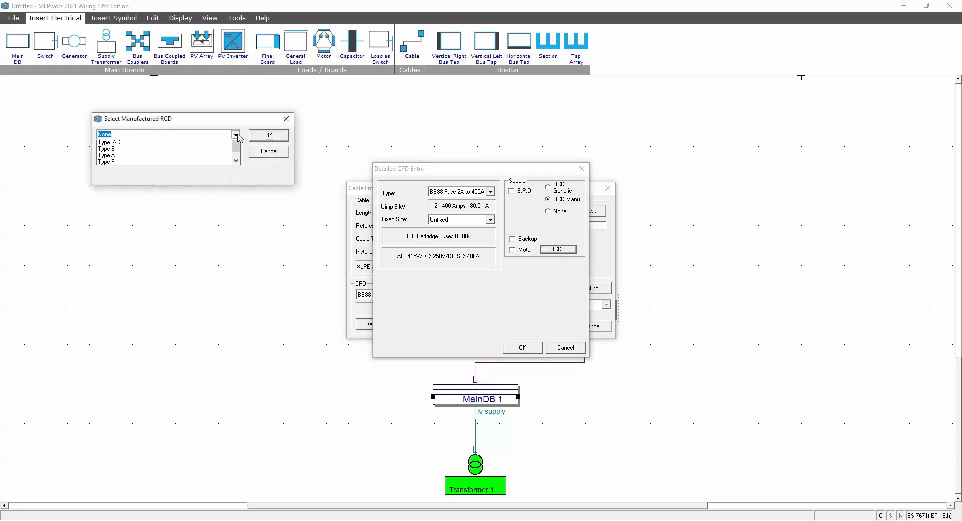
left_click(119, 149)
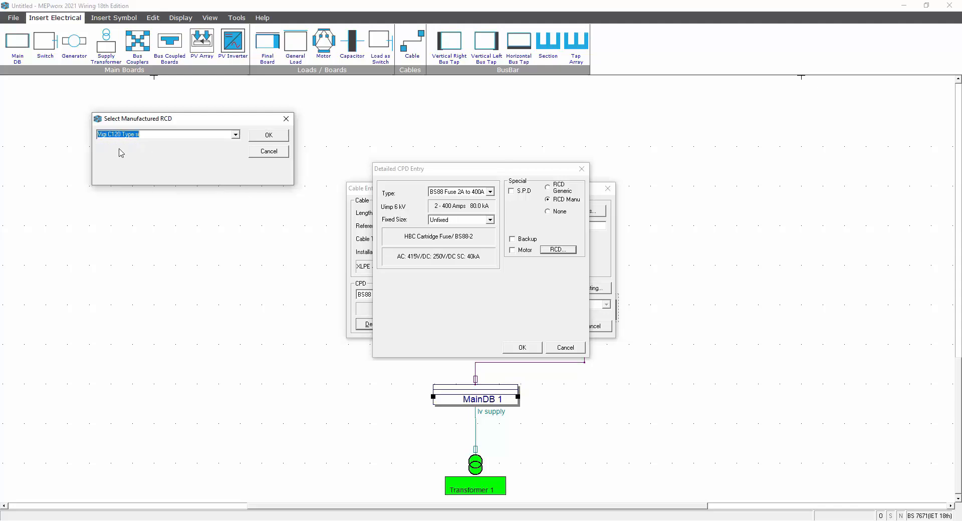
left_click(286, 119)
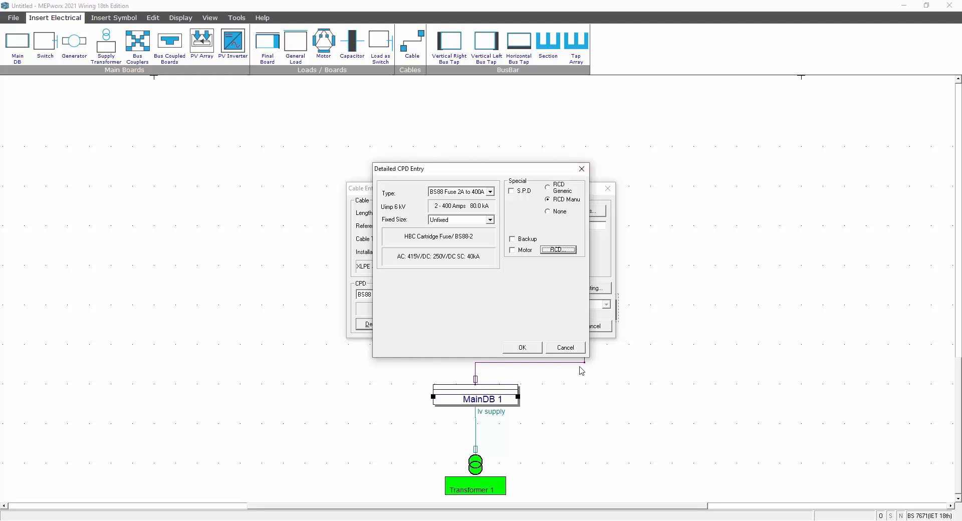
left_click(520, 349)
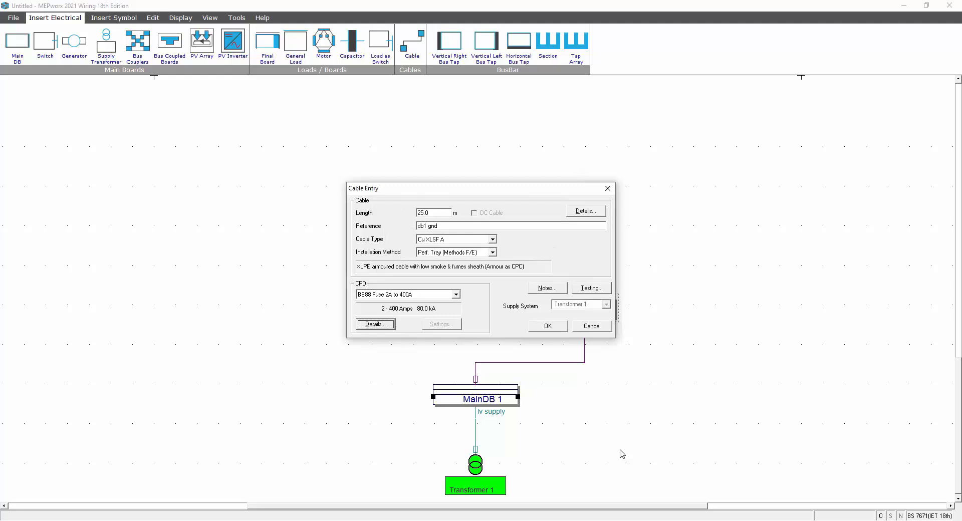
left_click(540, 329)
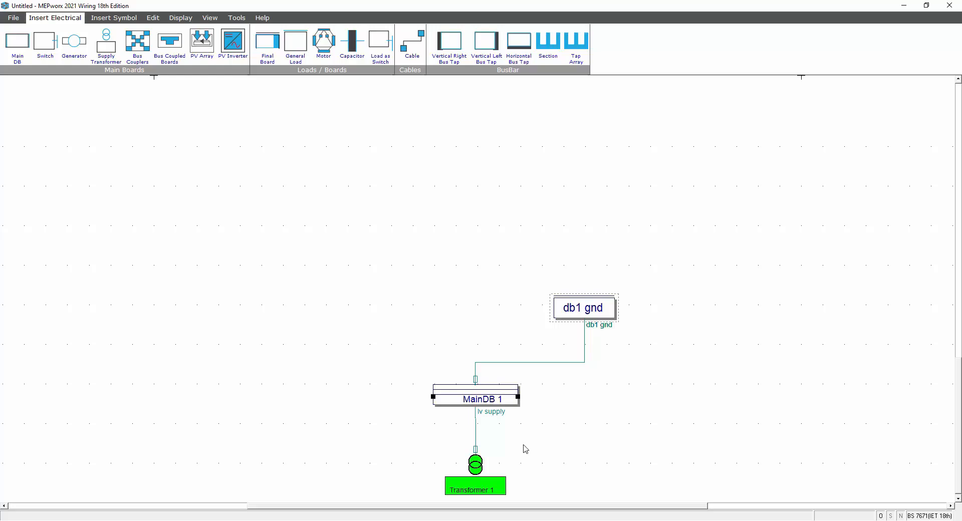
- Fix the db1 gnd cable's size at 2.5 mm² in its detailed settings and accept the cable entry
left_click(542, 362)
left_click(586, 416)
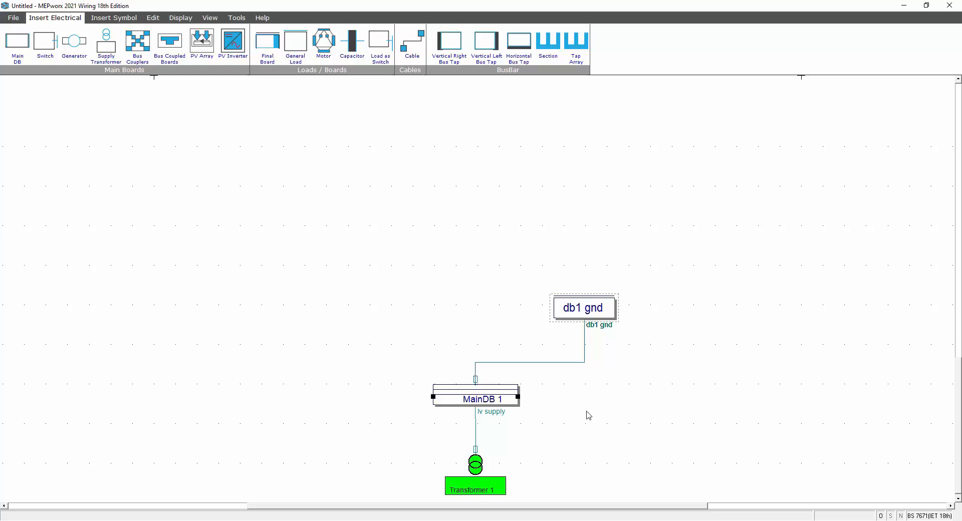
double_click(537, 363)
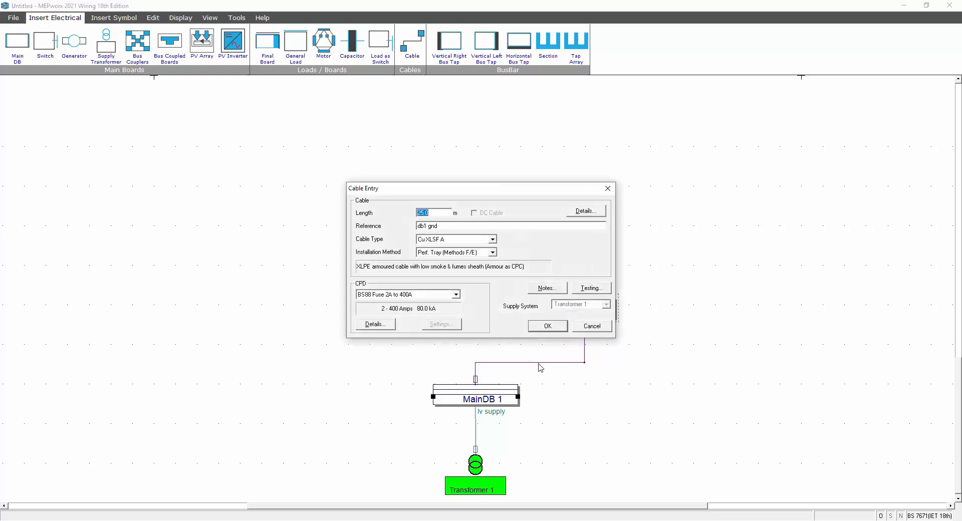
left_click(586, 210)
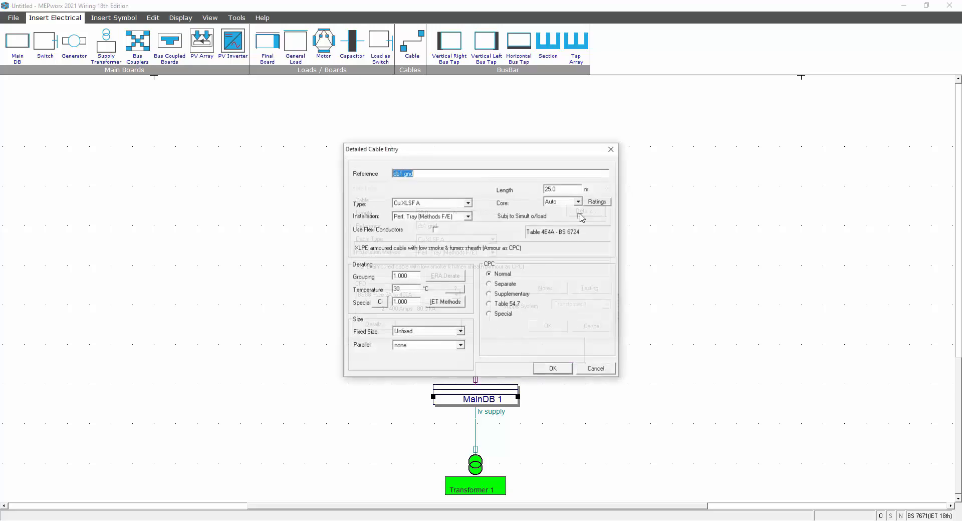
left_click(460, 331)
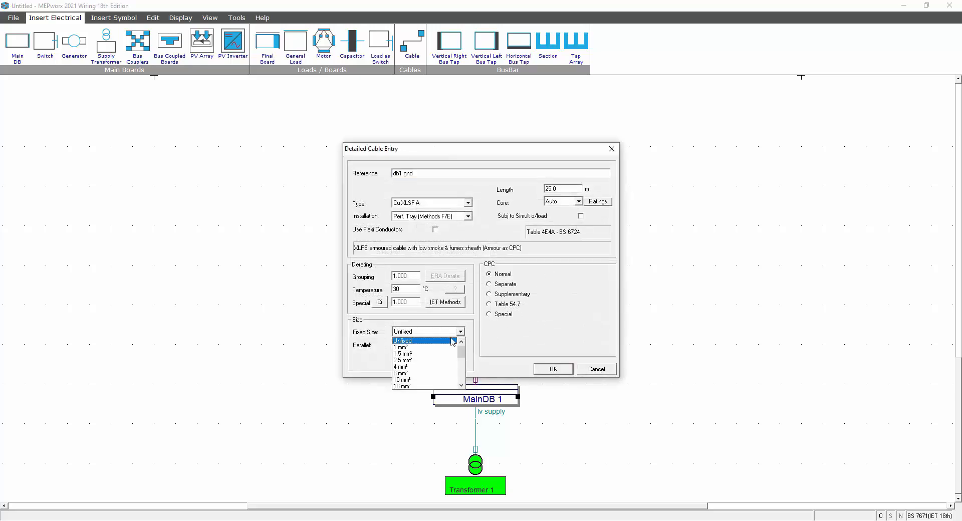
left_click(403, 361)
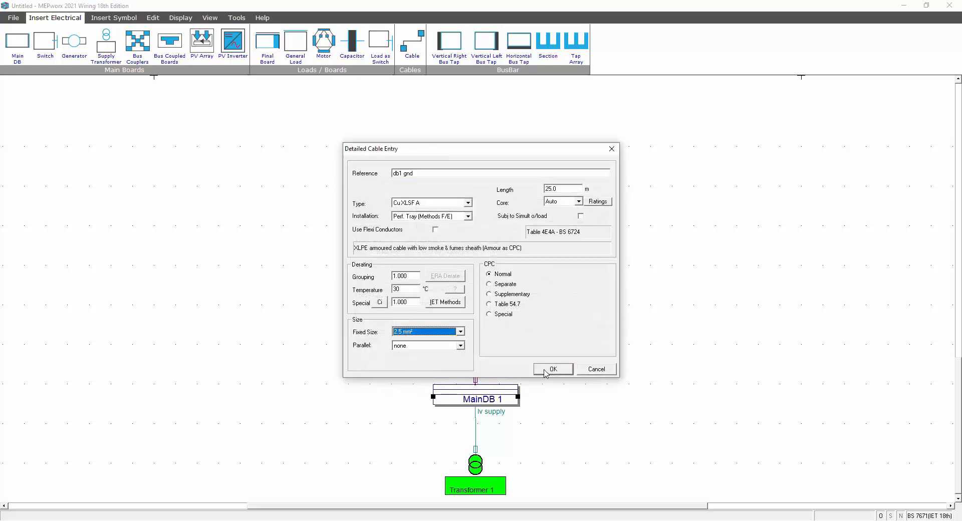
left_click(548, 370)
left_click(548, 325)
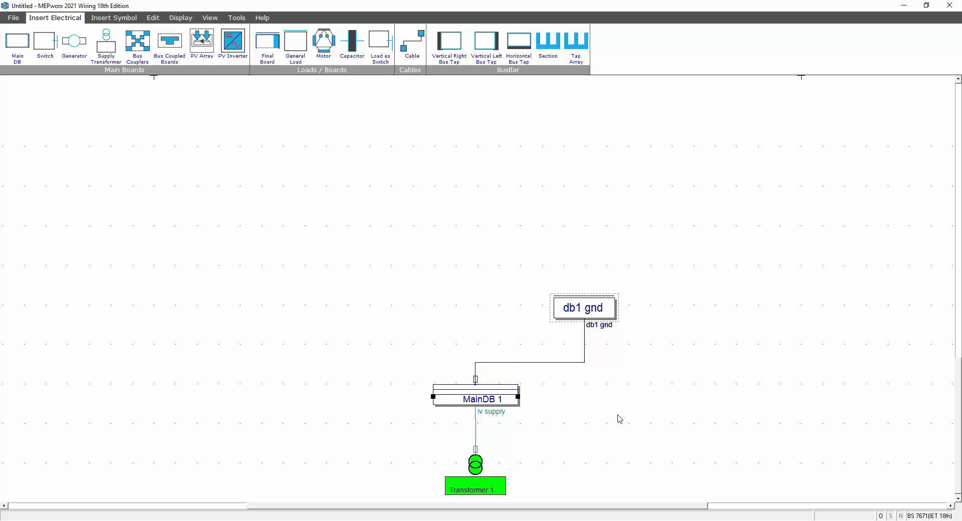
- Reopen the db1 gnd cable's detailed settings and return its fixed size to Unfixed
double_click(552, 365)
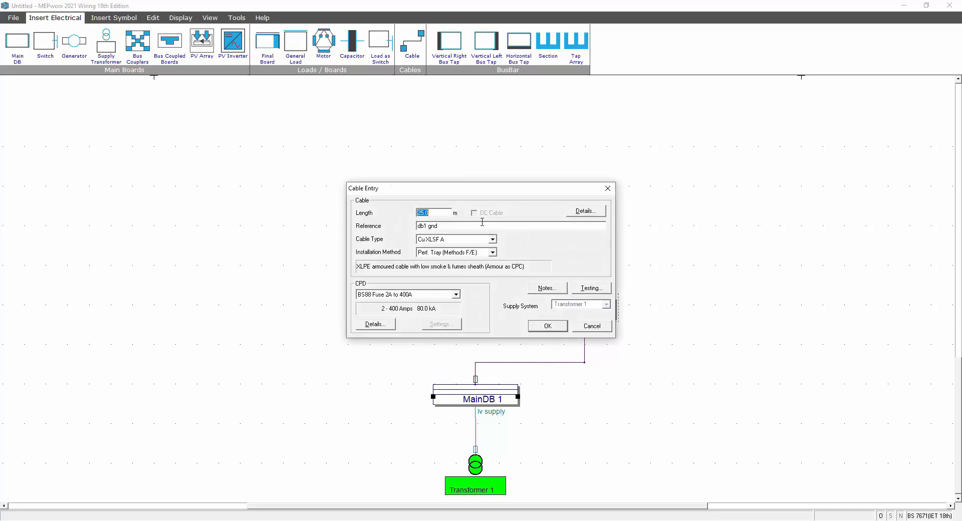
left_click(584, 211)
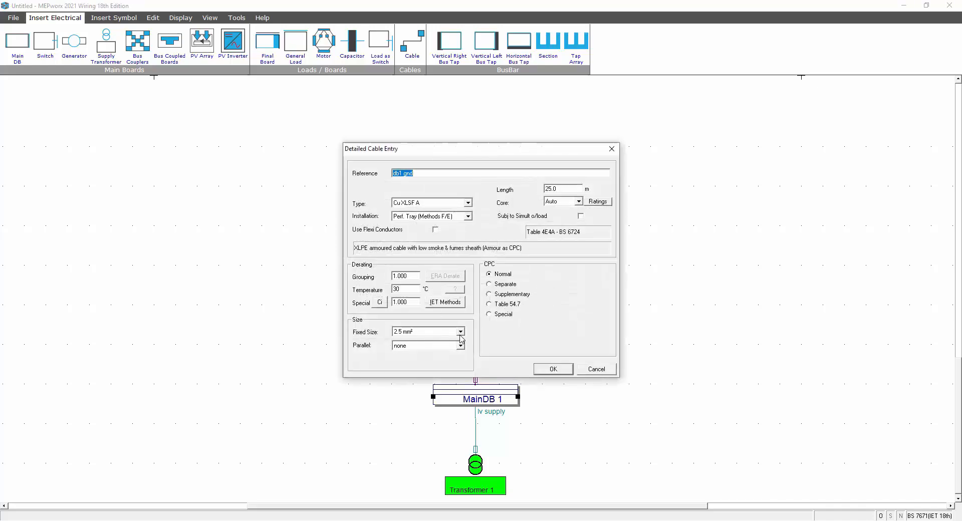
left_click(460, 332)
scroll(455, 340, "up", 1)
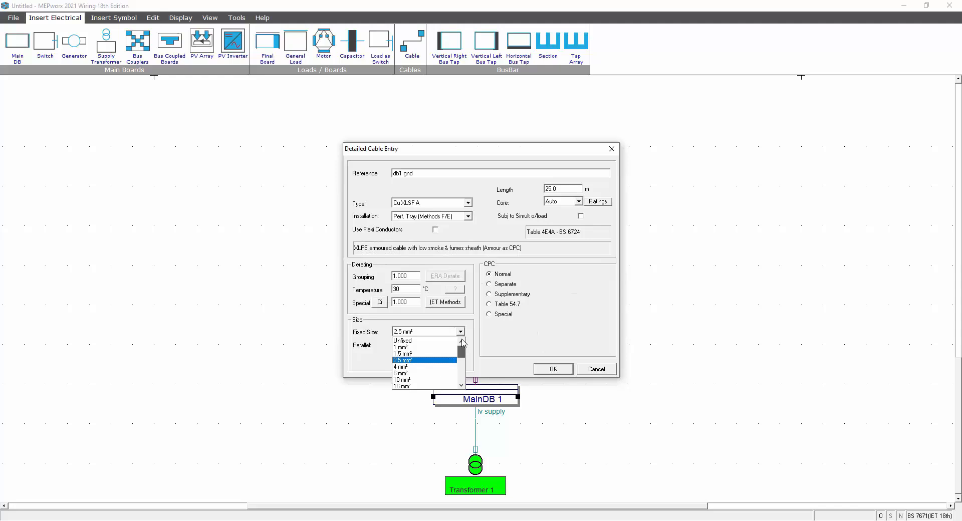
left_click(434, 341)
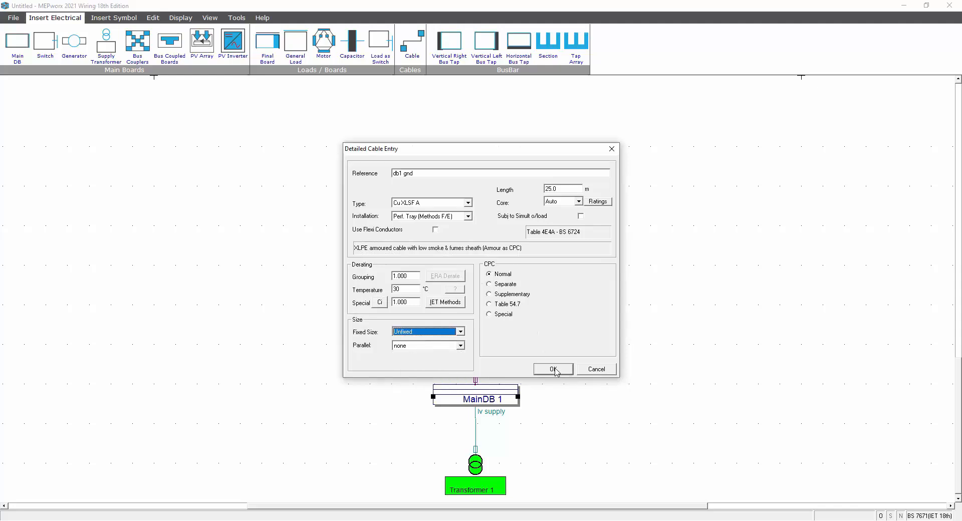
left_click(553, 370)
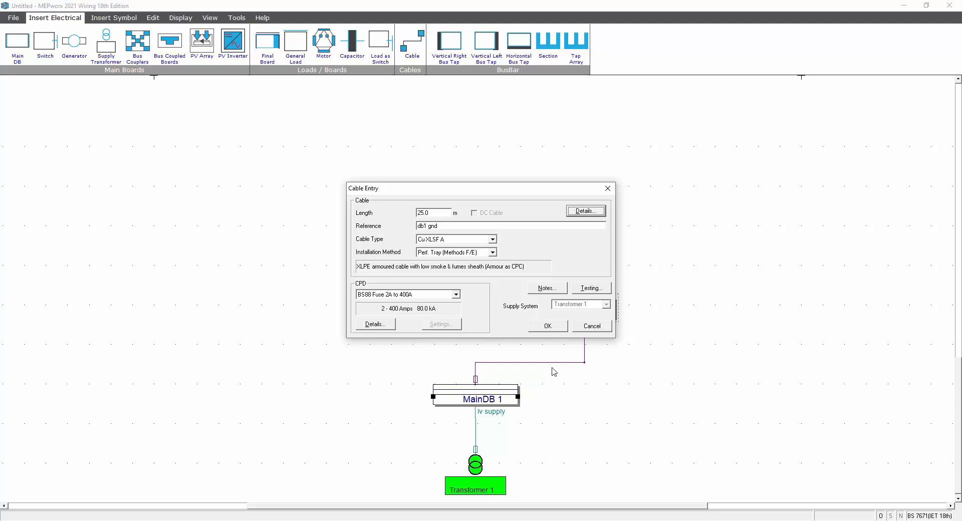
- Read the help on the Cable Entry dialog and detailed CPD entry, close it and accept the cable entry
key("F1")
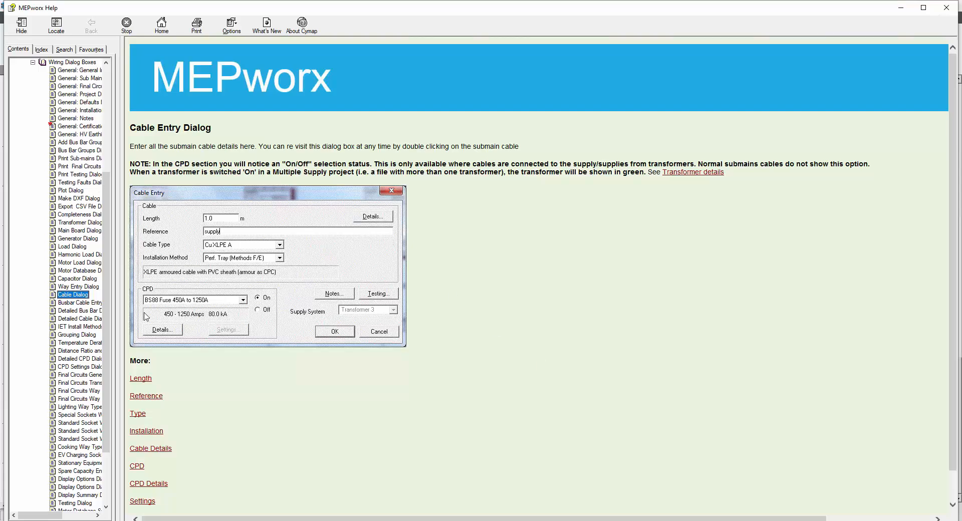
scroll(953, 276, "down", 1)
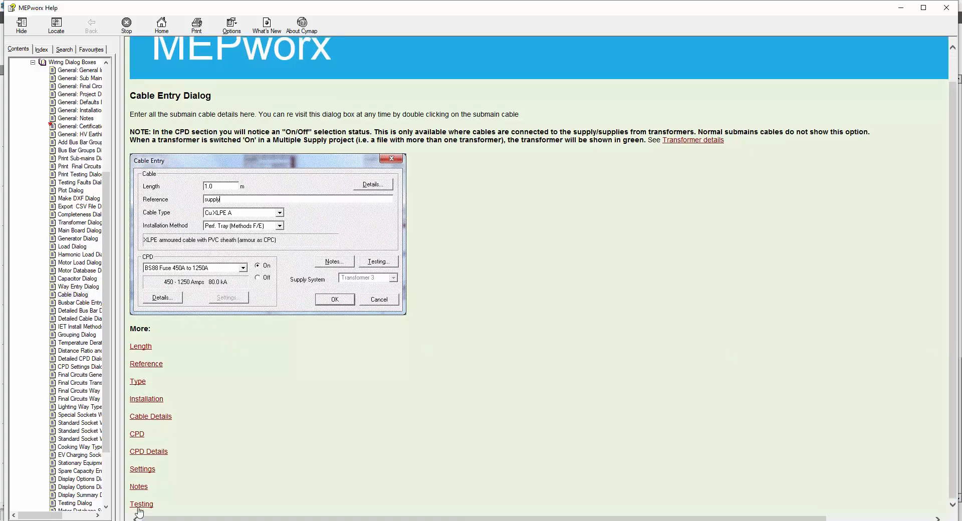
left_click(153, 454)
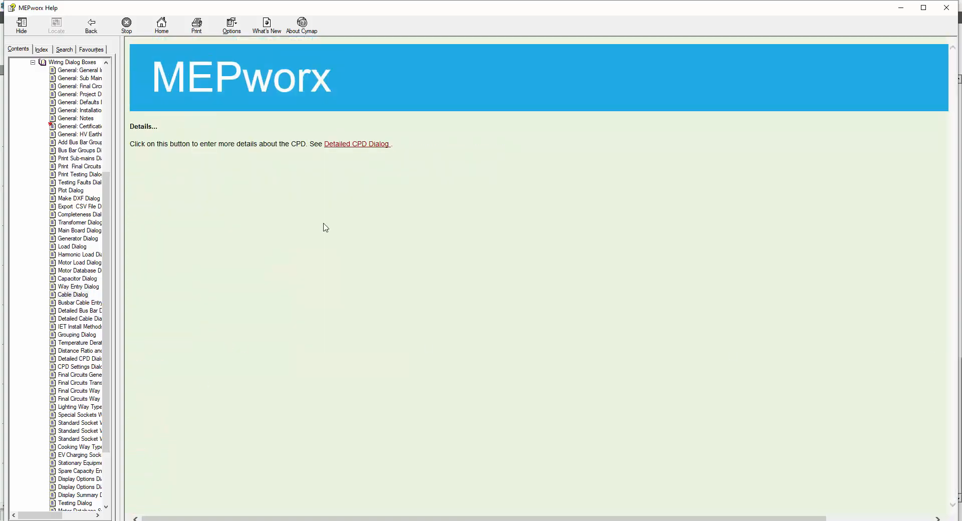
left_click(357, 145)
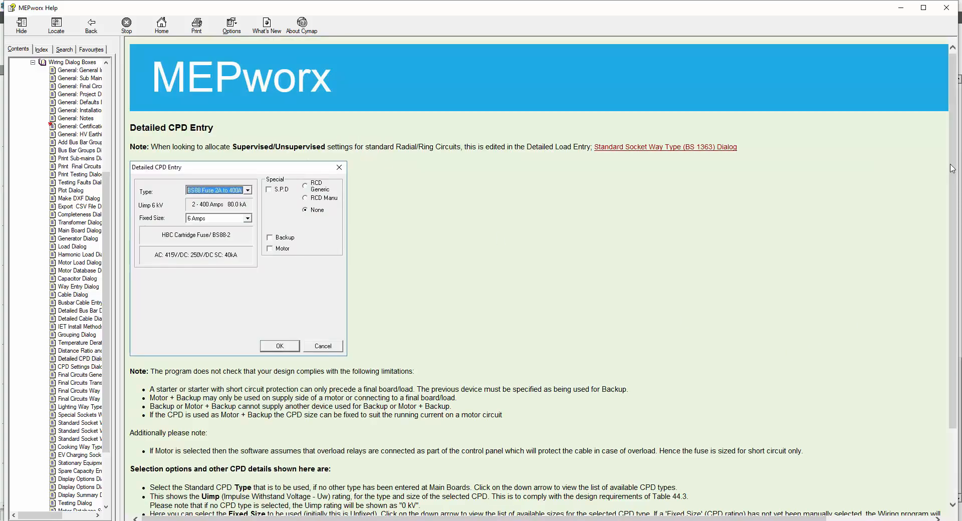
left_click_drag(951, 174, 946, 144)
left_click(948, 9)
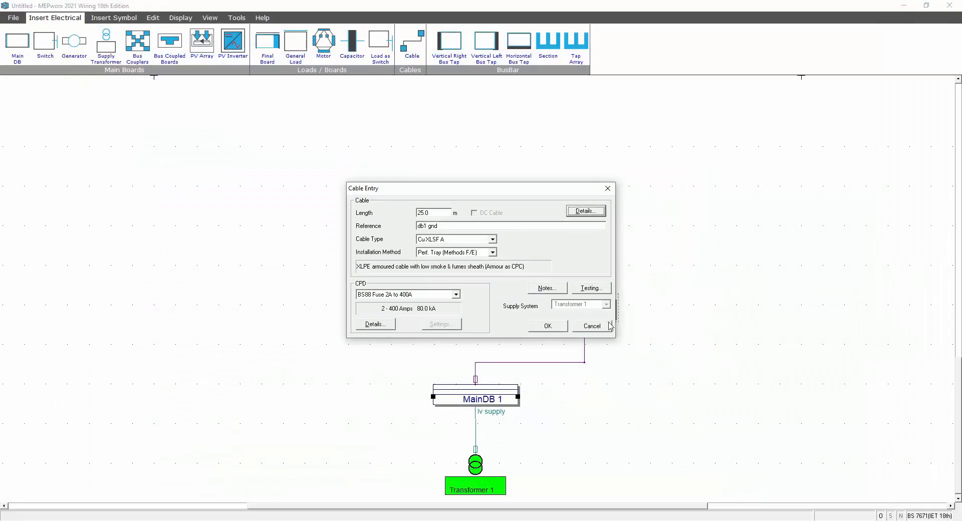
left_click(540, 328)
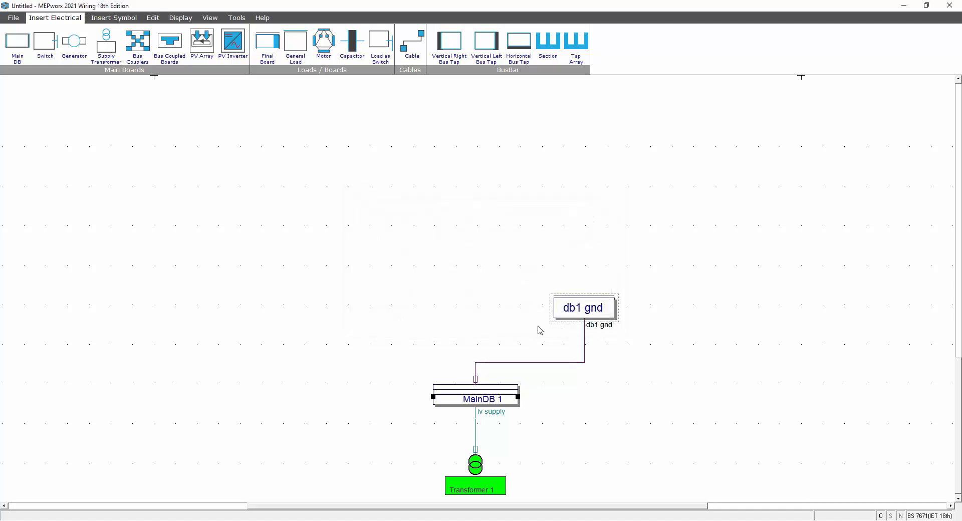